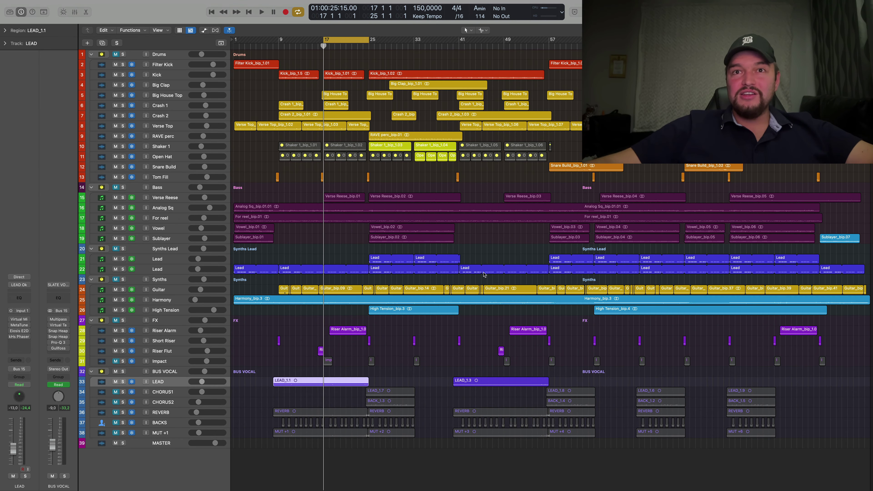
# Examine the channel strips of the Harmony and LEAD tracks, ending with the LEAD_1.1 vocal region selected.
pyautogui.press('super+Right')
pyautogui.press('super+Right')
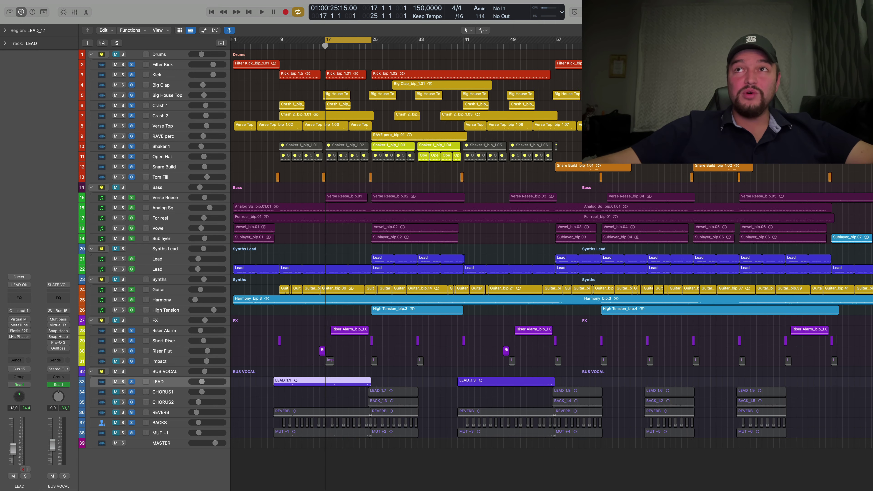
pyautogui.press('super+Down')
pyautogui.press('super+Down')
pyautogui.scroll(-4, 654, 281)
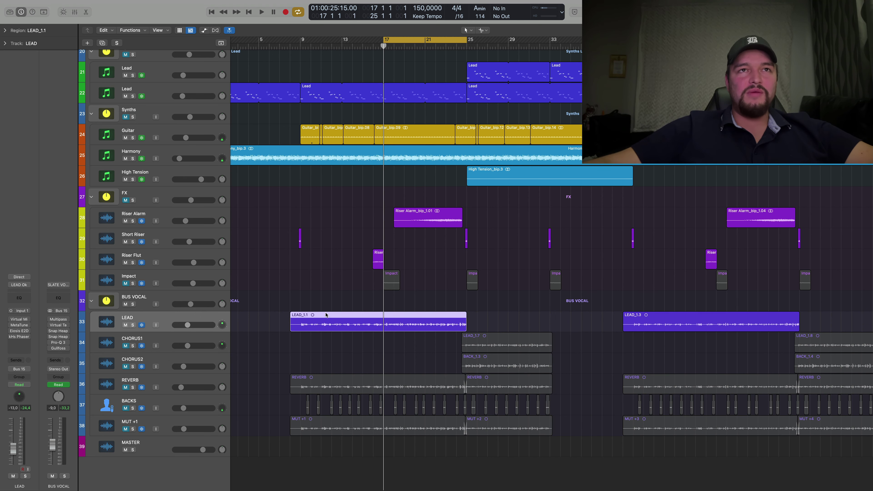
pyautogui.hscroll(-2, 303, 275)
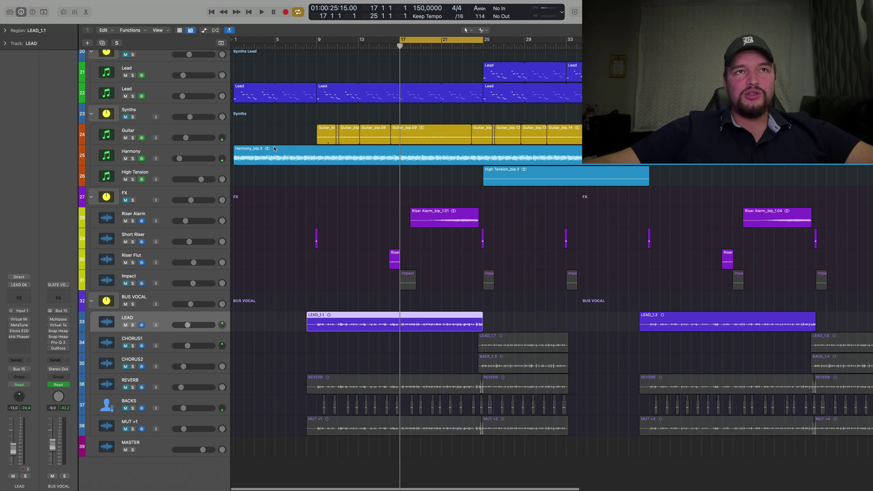
pyautogui.click(183, 149)
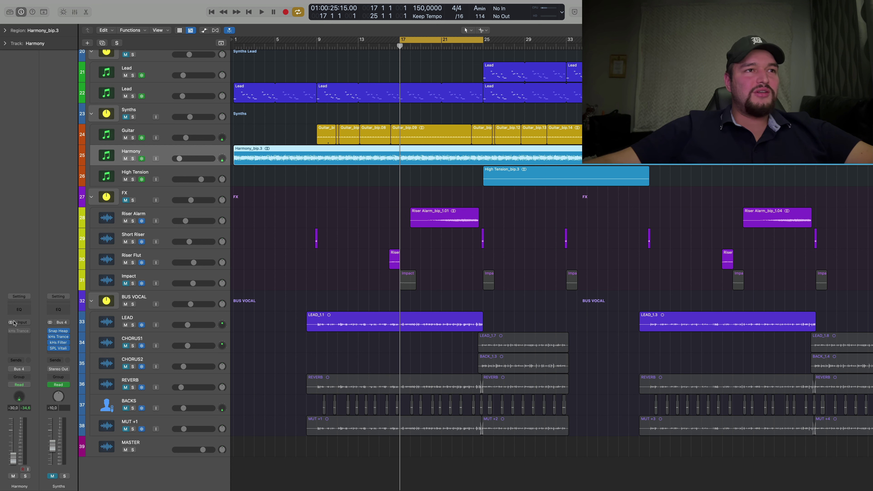
pyautogui.click(335, 320)
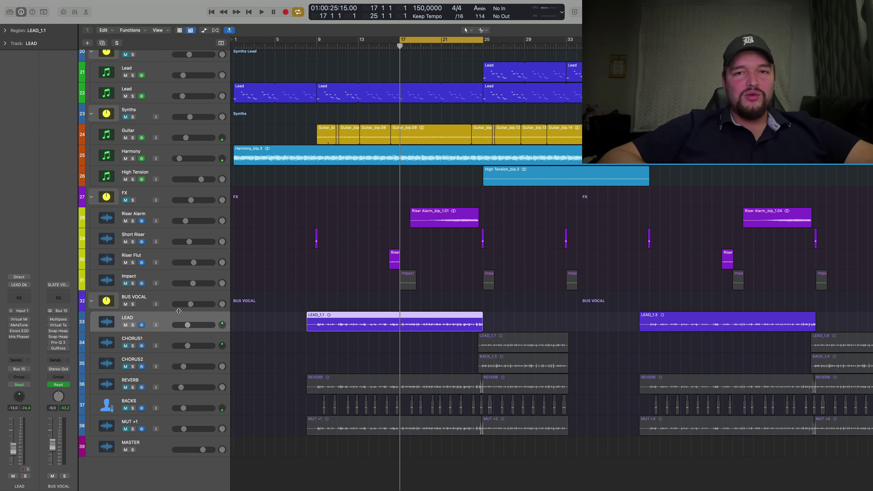
# Compare standard Pan with Binaural Panner on the LEAD channel in the mixer, leaving Binaural Panner chosen.
pyautogui.click(75, 11)
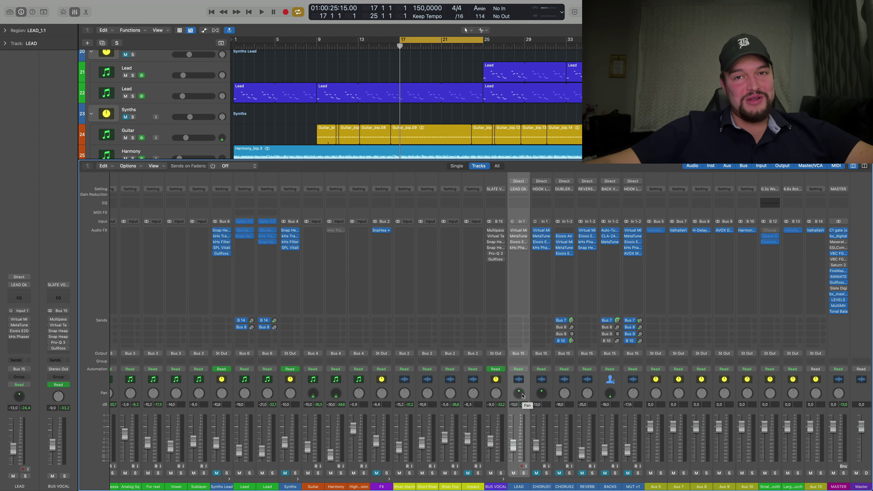
pyautogui.rightClick(523, 396)
pyautogui.click(524, 404)
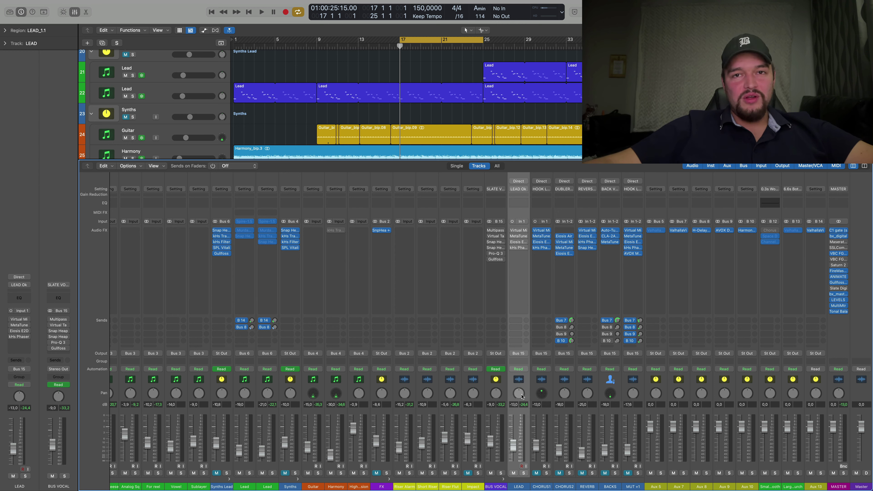
pyautogui.rightClick(522, 397)
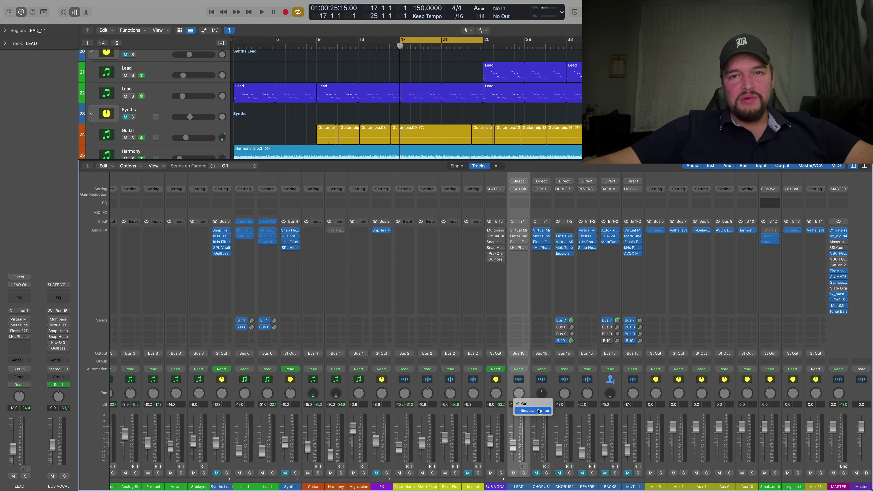
pyautogui.click(536, 411)
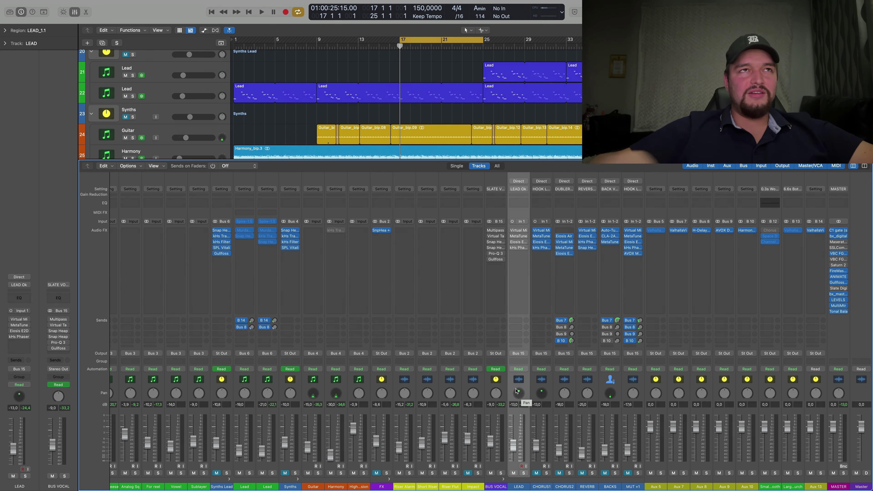
pyautogui.click(75, 13)
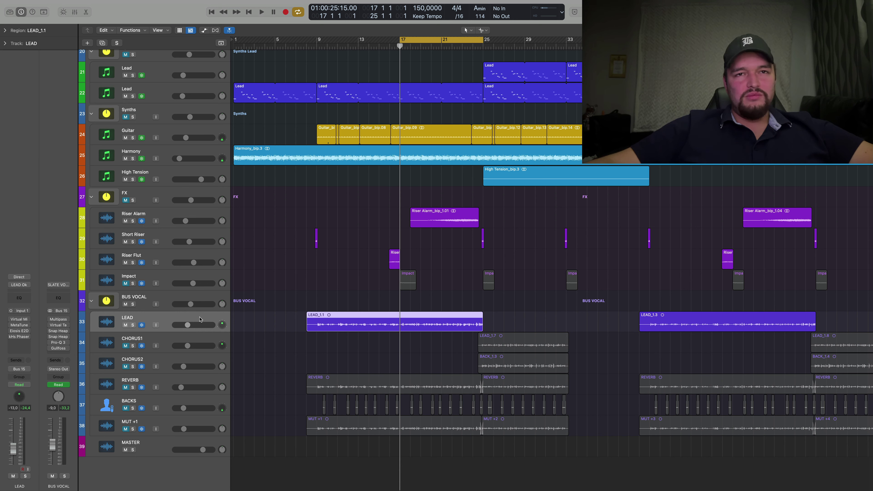
# Solo the LEAD vocal and mute the Guitar and Harmony tracks during playback, returning the playhead to bar 17.
pyautogui.press('s')
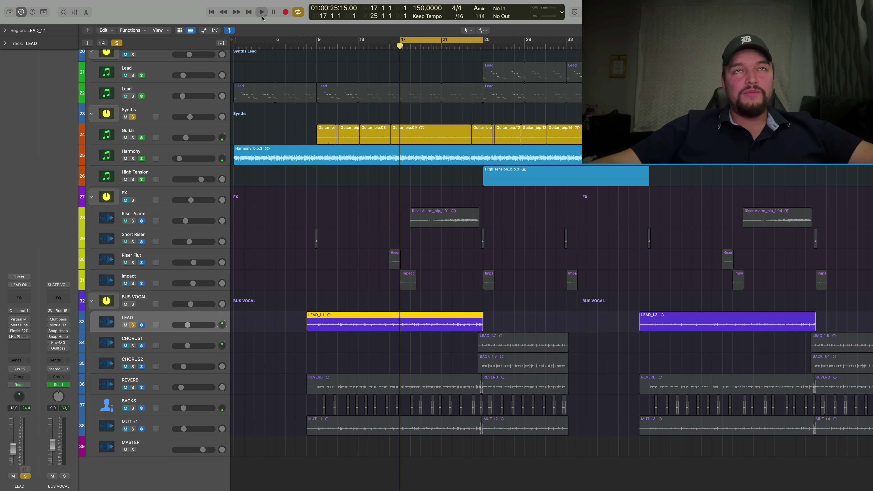
pyautogui.click(262, 14)
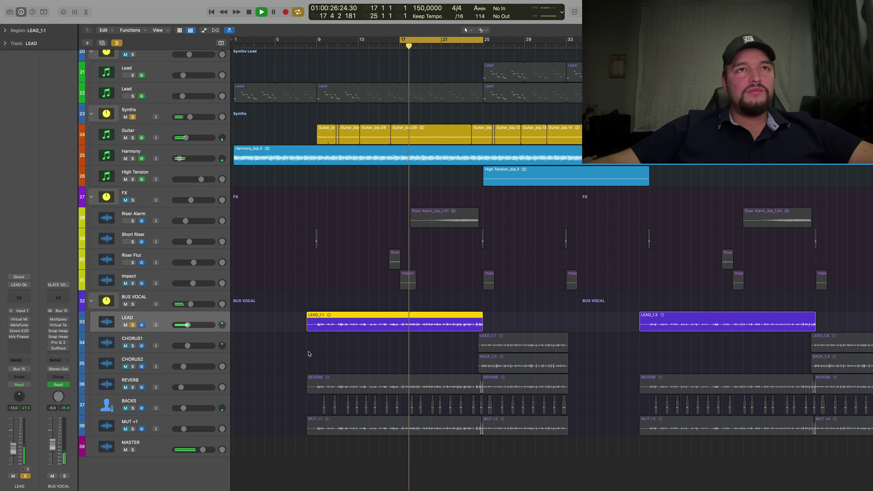
pyautogui.click(126, 138)
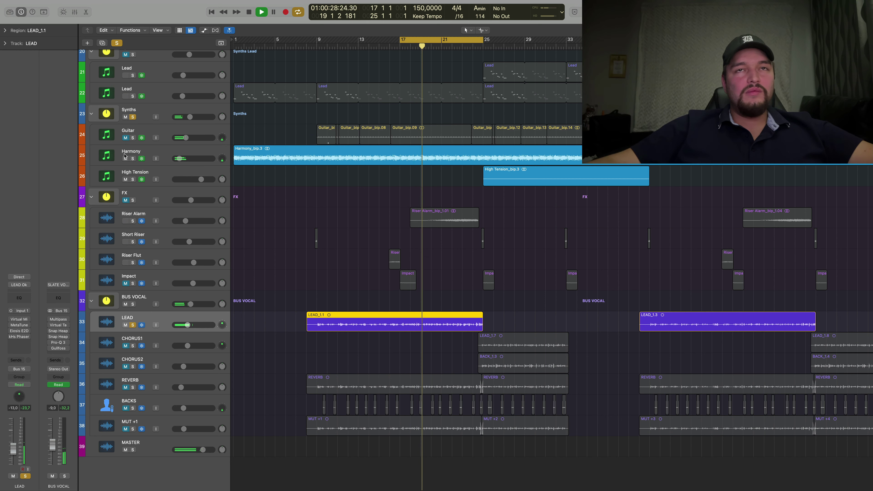
pyautogui.click(125, 159)
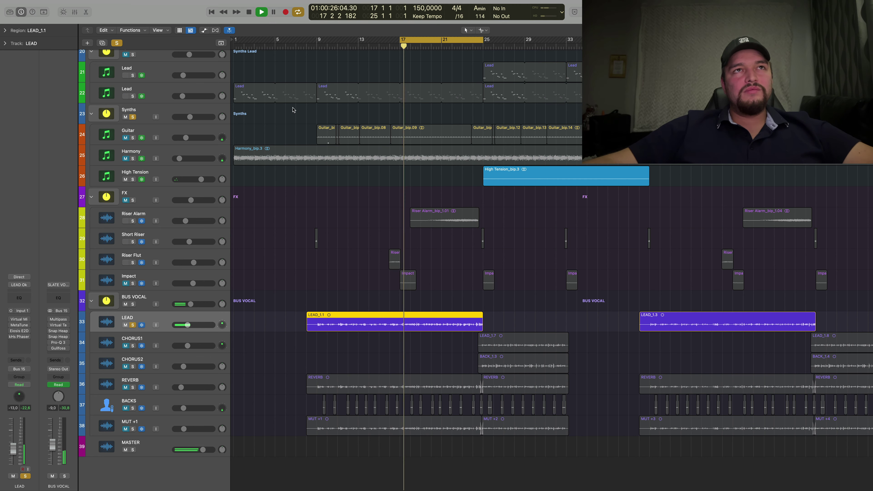
pyautogui.click(249, 14)
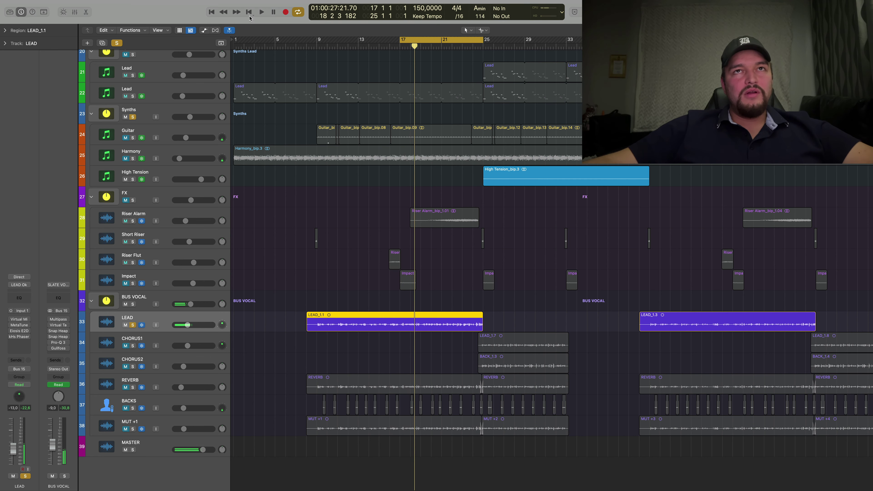
pyautogui.click(250, 14)
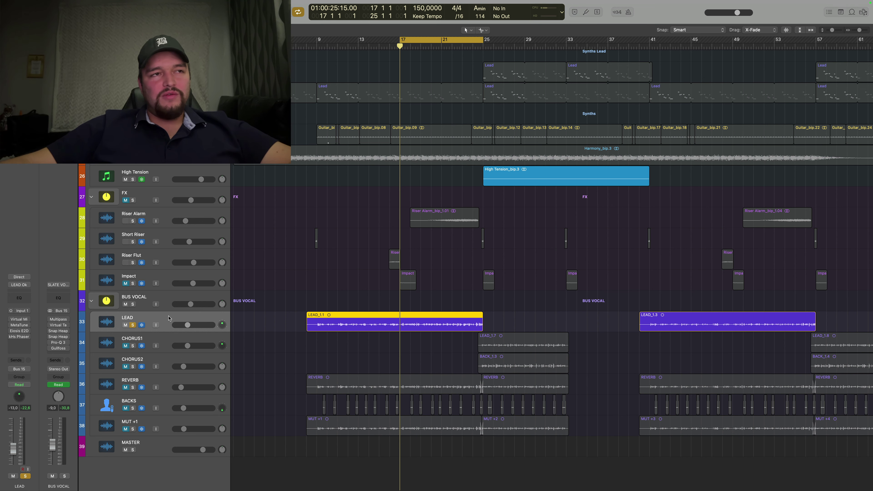
# Turn on Virtual Mix Rack on the LEAD vocal and adjust the FG-N equalizer's upper-mid gain while auditioning the vocal.
pyautogui.click(19, 319)
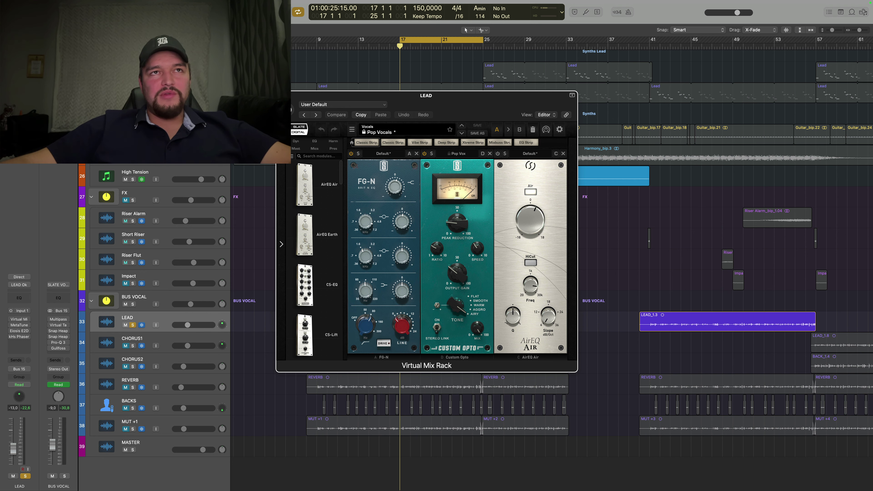
pyautogui.moveTo(446, 108); pyautogui.dragTo(672, 118)
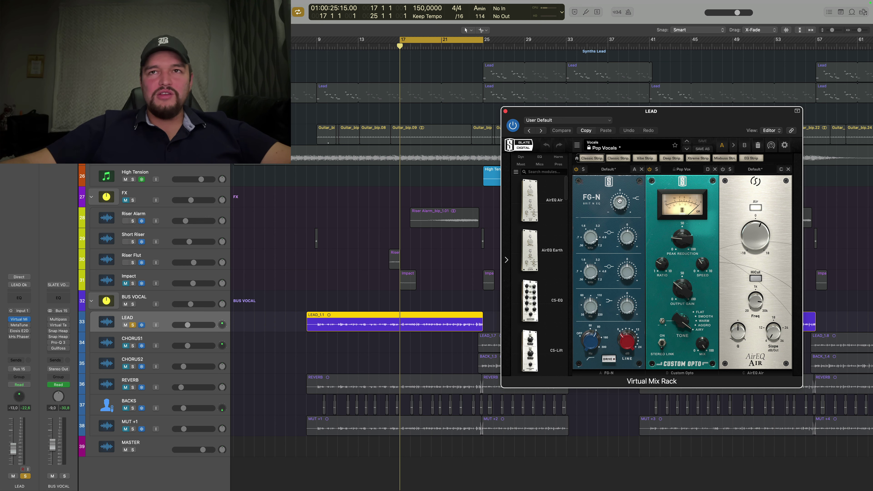
pyautogui.moveTo(620, 200); pyautogui.dragTo(620, 199)
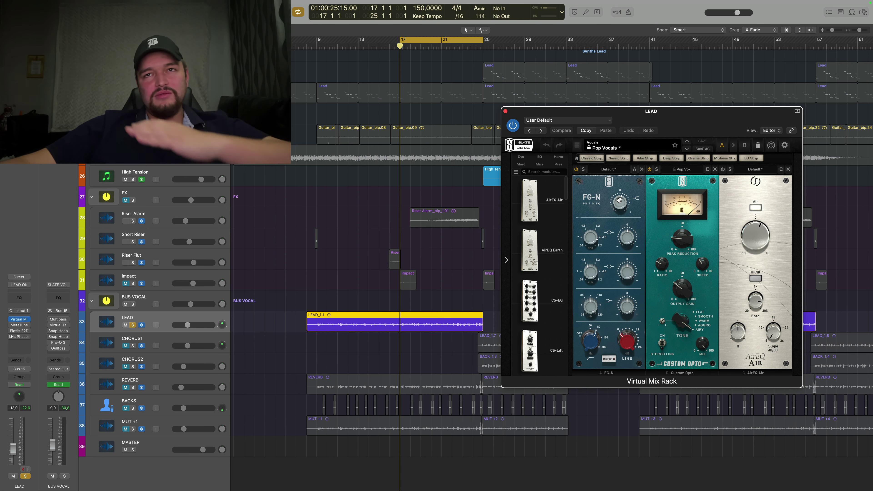
pyautogui.moveTo(629, 237)
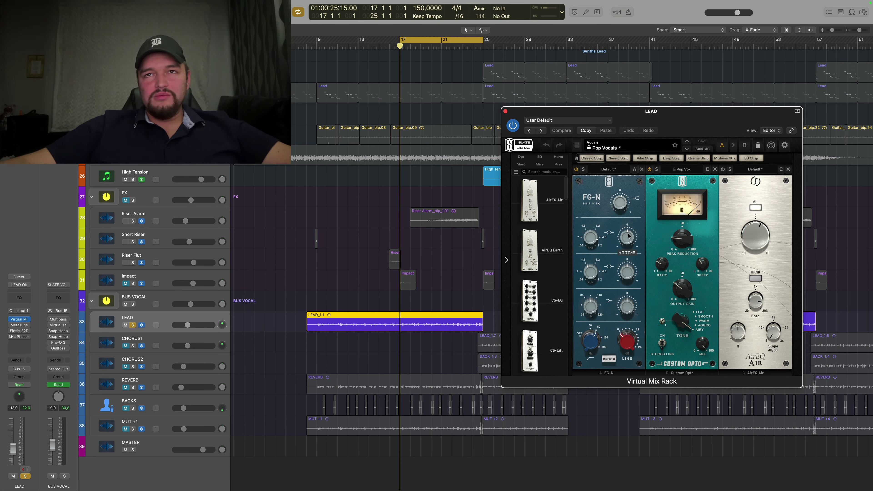
pyautogui.moveTo(592, 238); pyautogui.dragTo(590, 239)
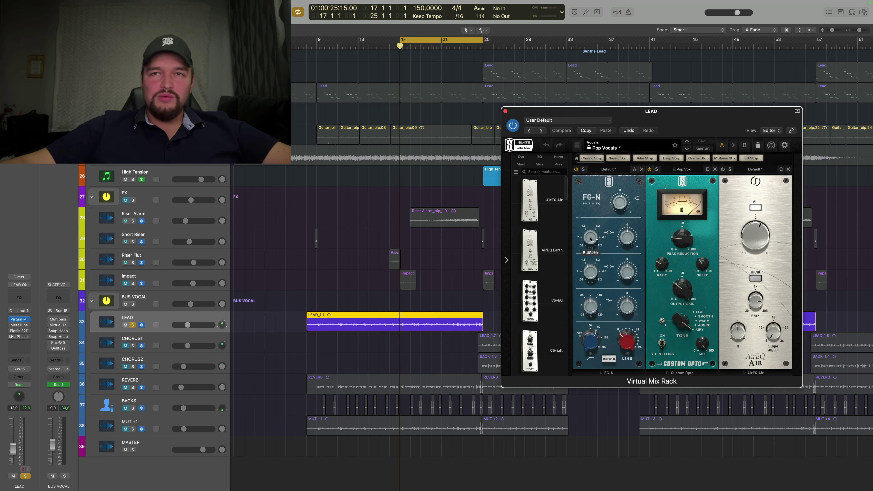
pyautogui.moveTo(628, 234)
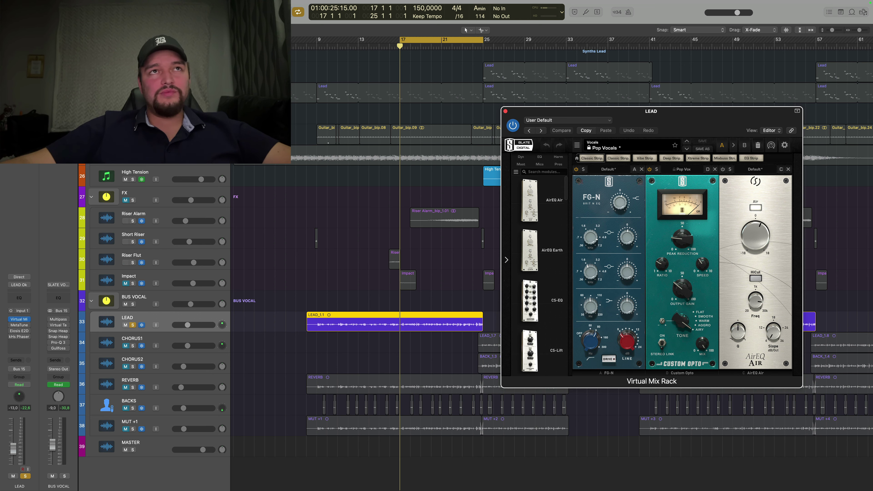
pyautogui.press('space')
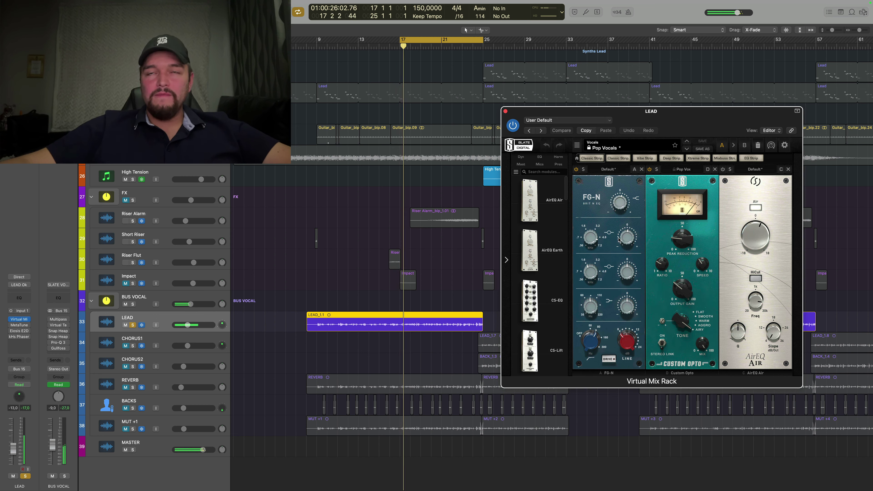
pyautogui.moveTo(628, 238); pyautogui.dragTo(628, 241)
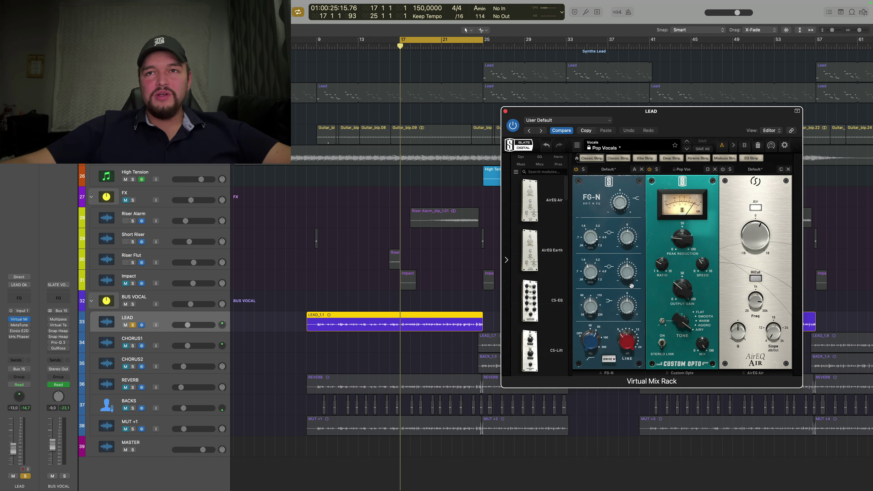
# Browse the module library of Virtual Mix Rack and close the plugin.
pyautogui.moveTo(630, 310)
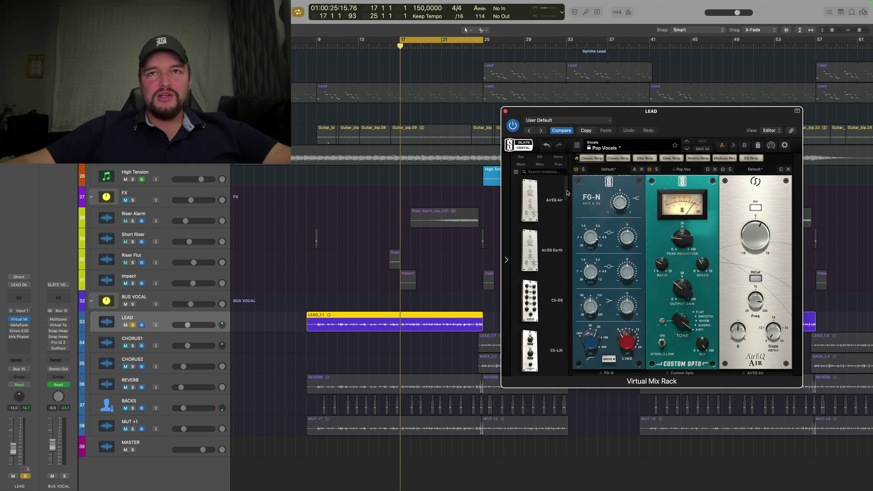
pyautogui.moveTo(568, 192); pyautogui.dragTo(569, 239)
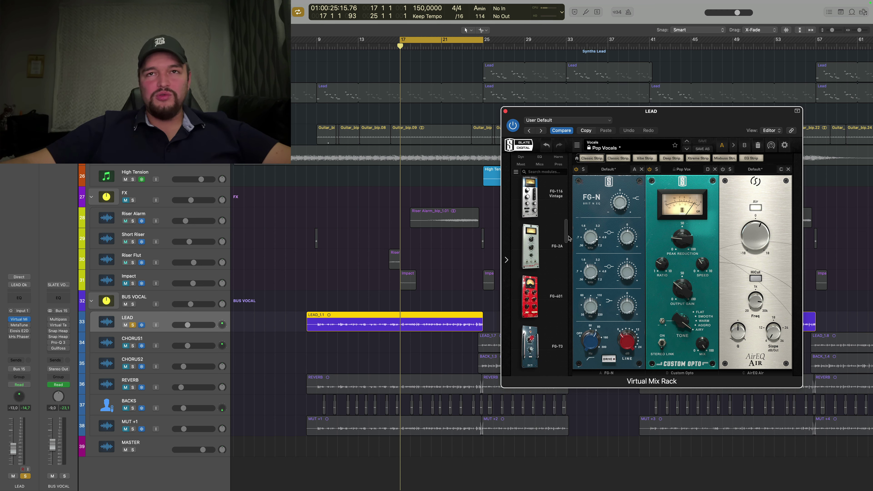
pyautogui.moveTo(568, 237); pyautogui.dragTo(574, 187)
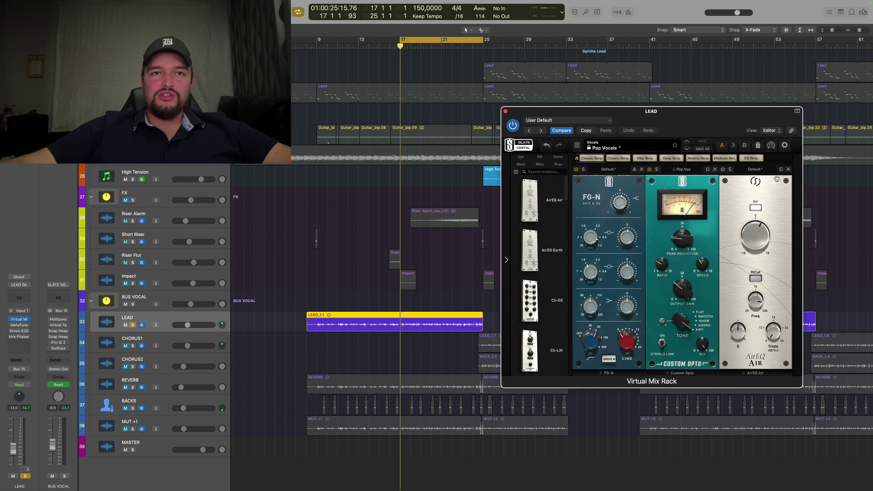
pyautogui.click(506, 112)
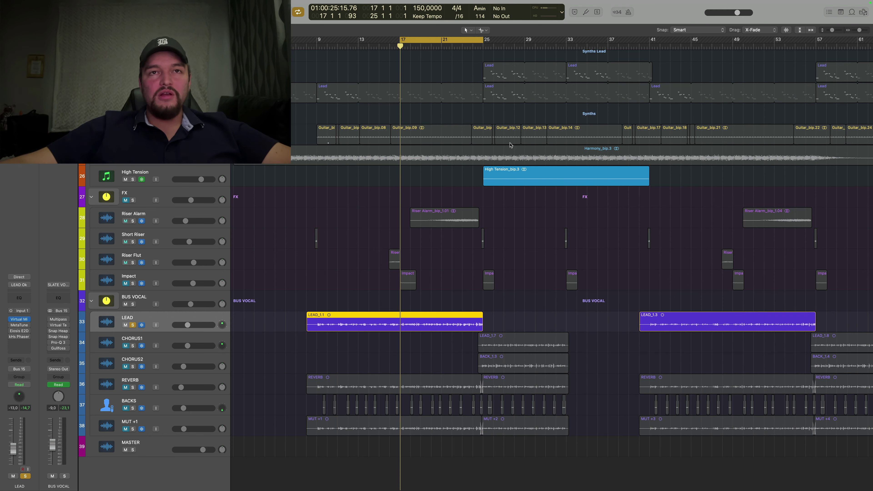
# Turn on MetaTune on the LEAD vocal and audition its tuning in A harmonic minor.
pyautogui.click(19, 325)
pyautogui.moveTo(457, 108); pyautogui.dragTo(743, 164)
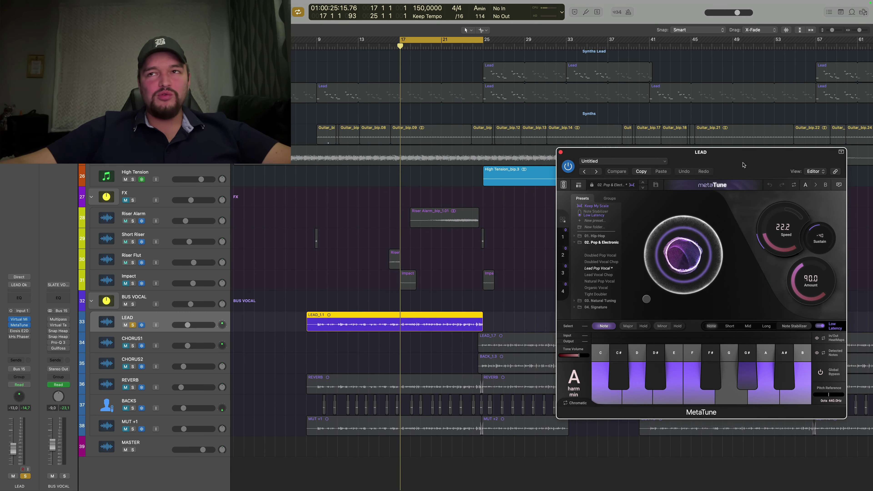
pyautogui.moveTo(700, 233)
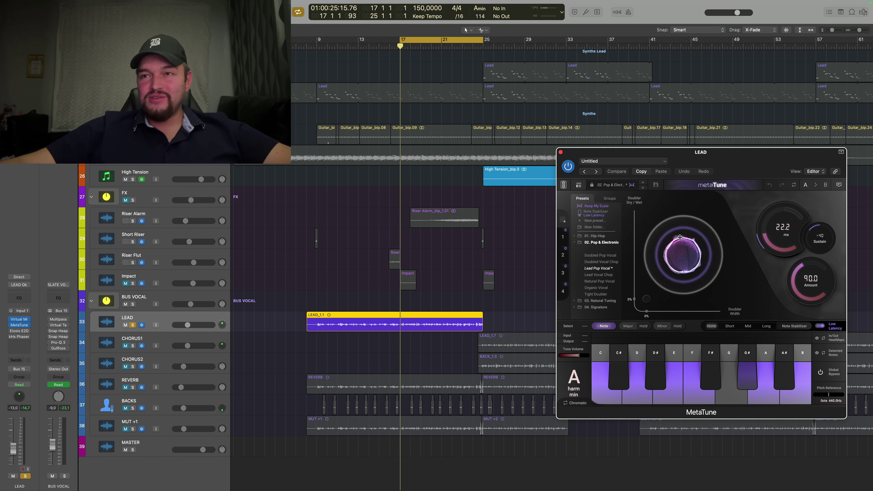
pyautogui.click(578, 385)
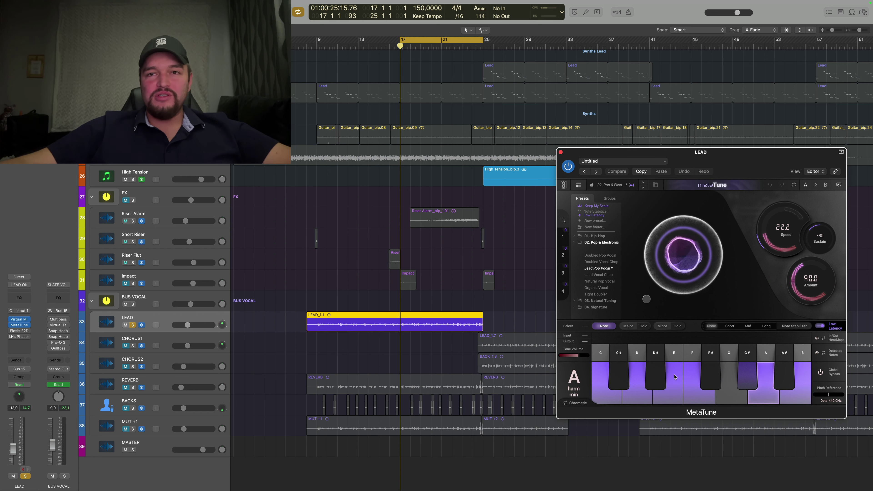
pyautogui.click(578, 385)
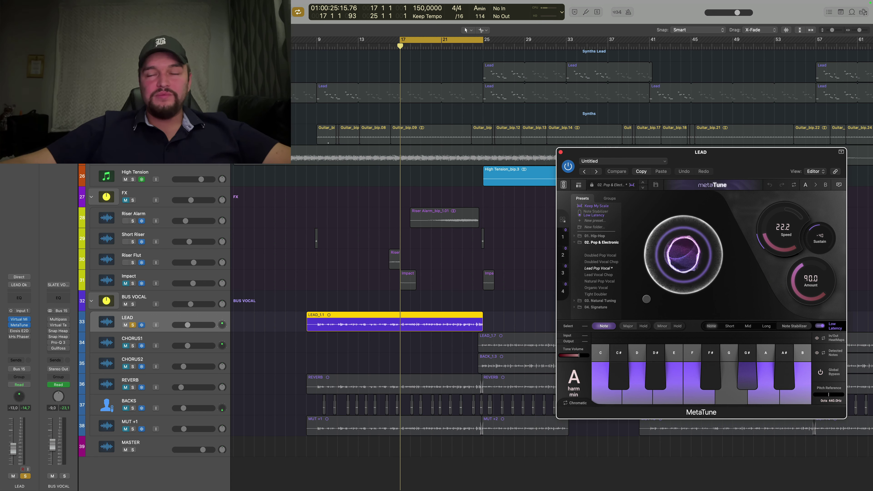
pyautogui.press('space')
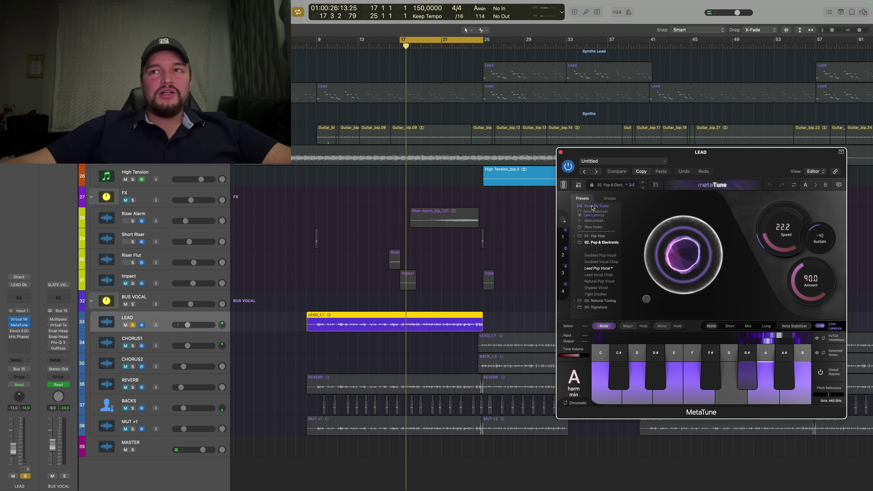
pyautogui.press('v')
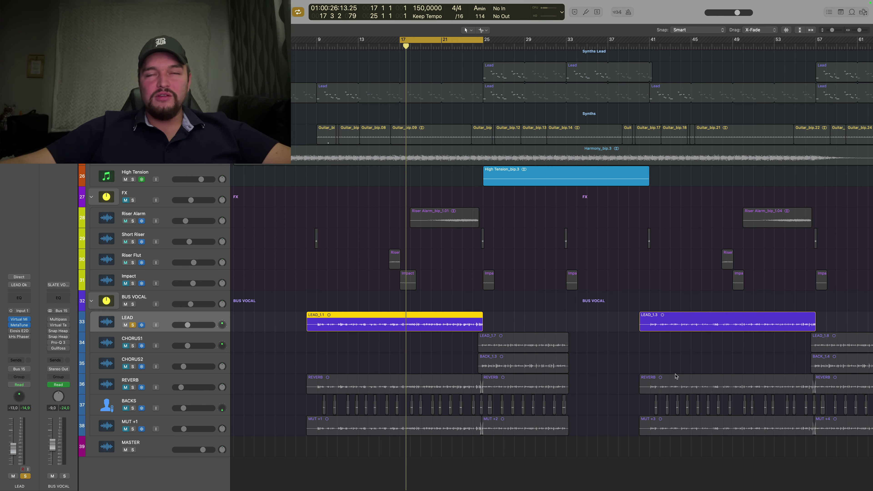
# Turn on Eiosis E2Deesser on the LEAD vocal, audition it during playback, and close the plugin.
pyautogui.click(18, 331)
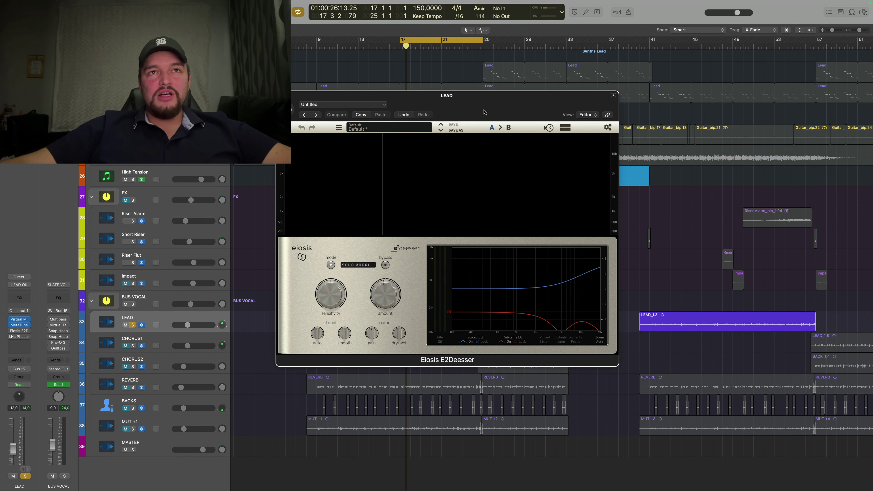
pyautogui.moveTo(486, 110); pyautogui.dragTo(715, 131)
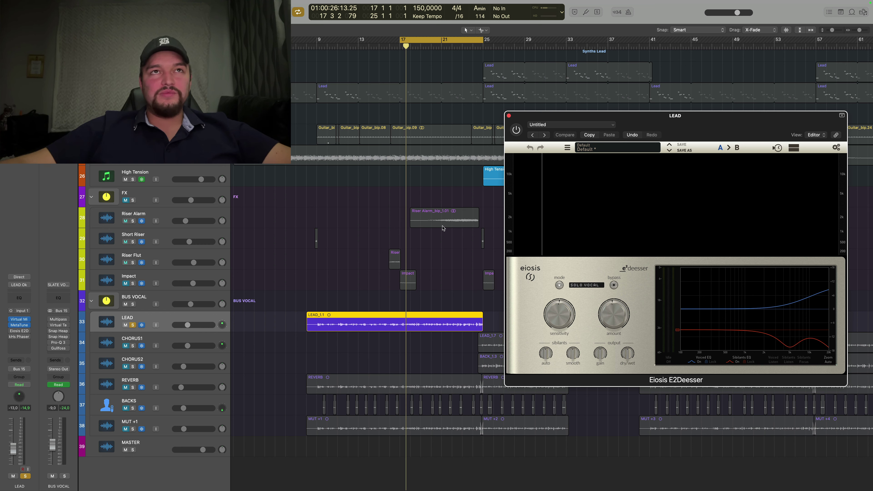
pyautogui.press('space')
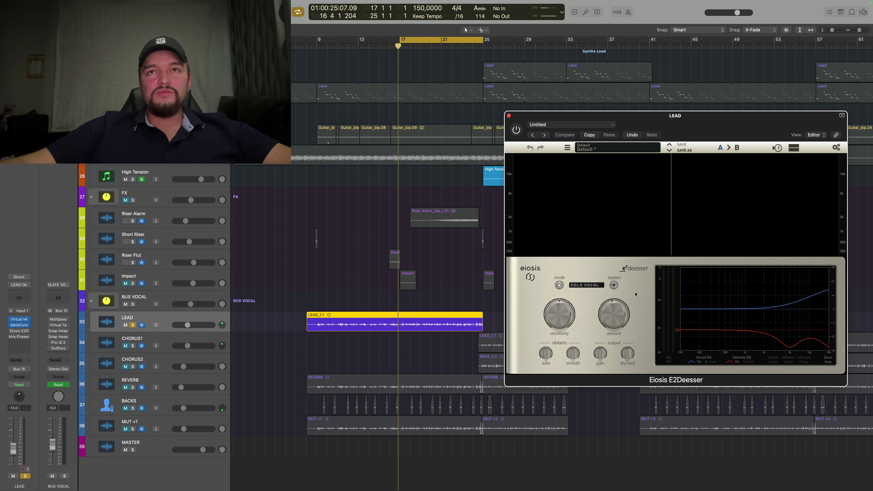
pyautogui.click(516, 129)
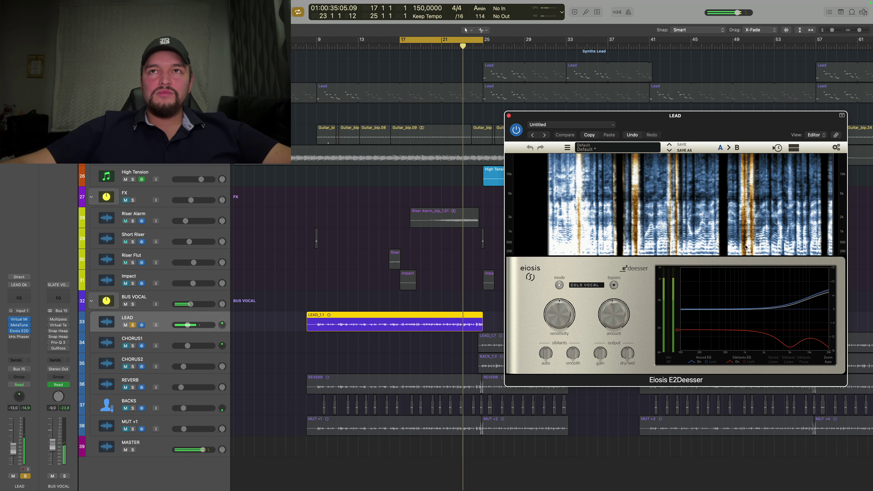
pyautogui.moveTo(701, 116); pyautogui.dragTo(707, 155)
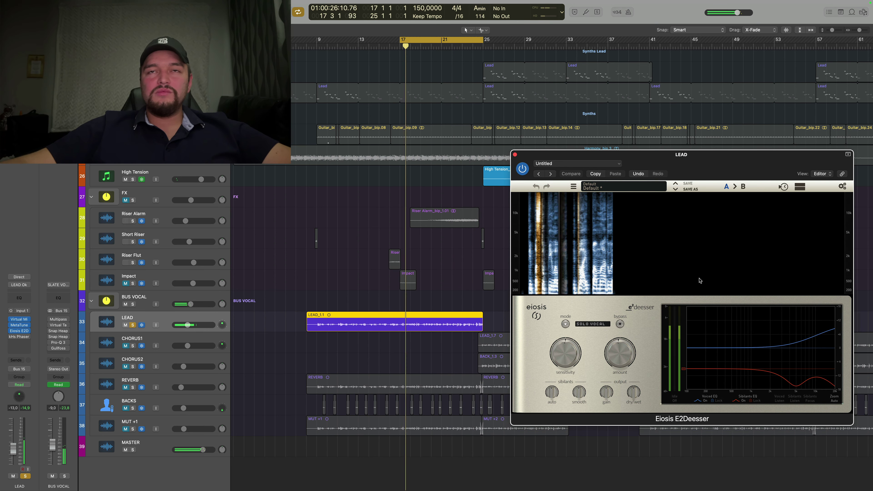
pyautogui.click(516, 156)
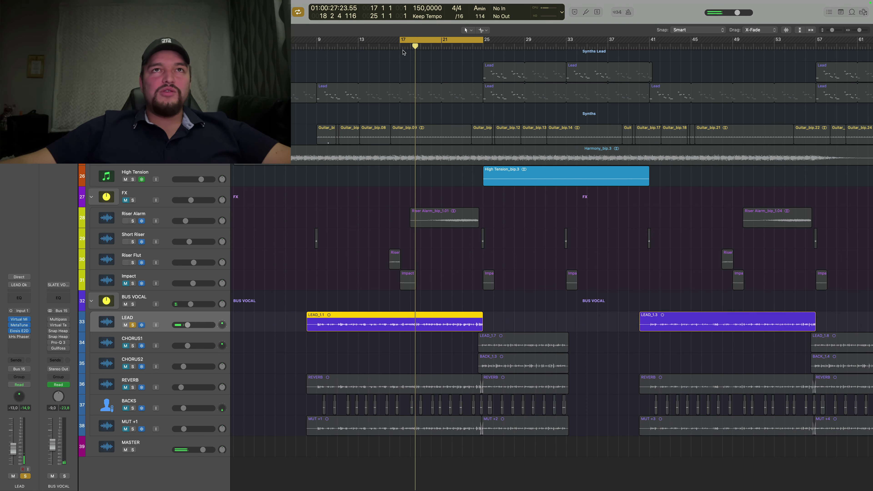
pyautogui.press('space')
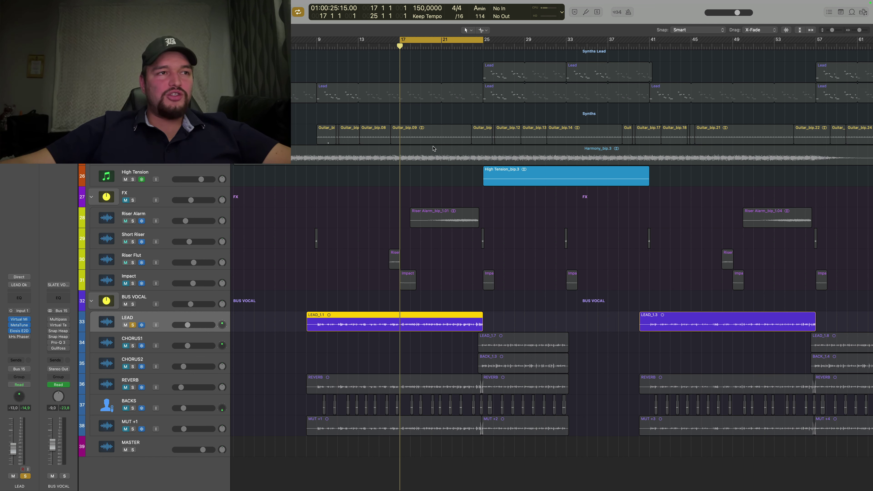
# Turn on kHs Phaser on the LEAD vocal and set its mix to 21% while auditioning, closing it and stopping playback at the end.
pyautogui.click(20, 339)
pyautogui.moveTo(312, 91); pyautogui.dragTo(673, 205)
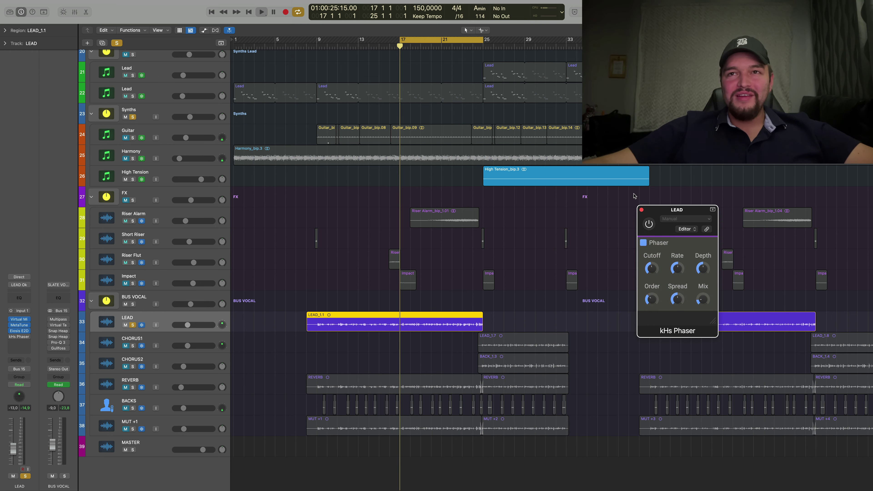
pyautogui.press('space')
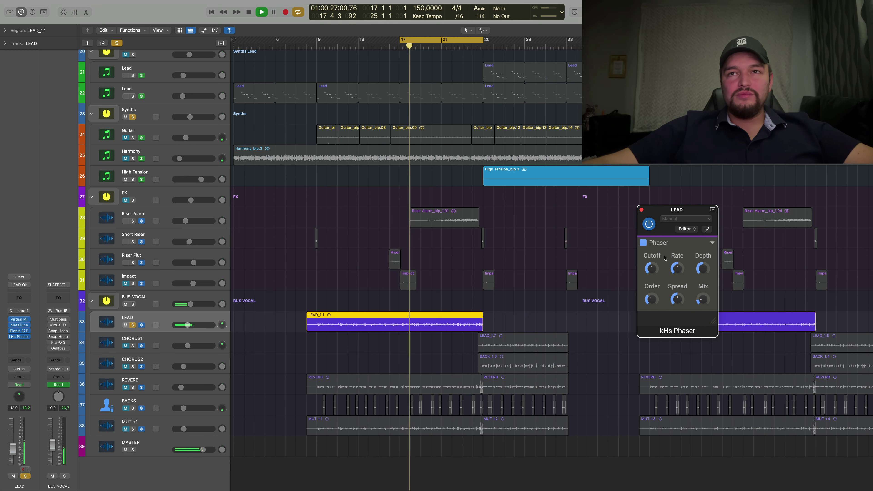
pyautogui.moveTo(703, 300)
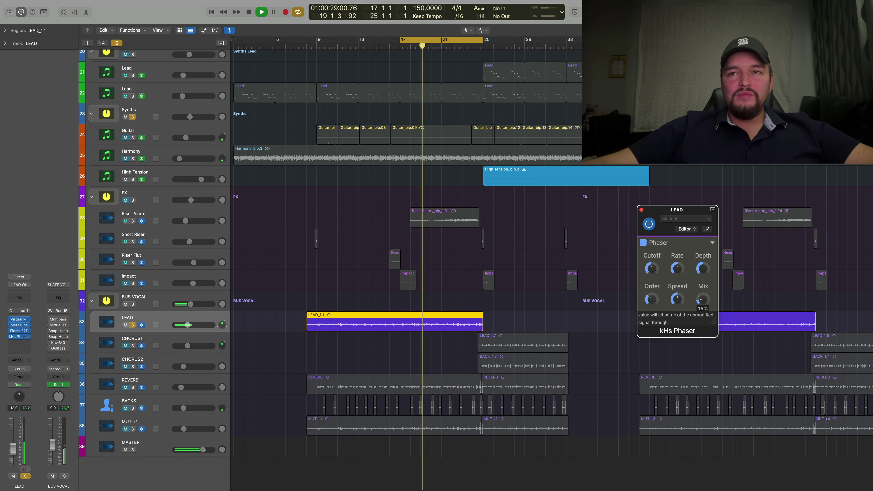
pyautogui.moveTo(702, 299); pyautogui.dragTo(703, 324)
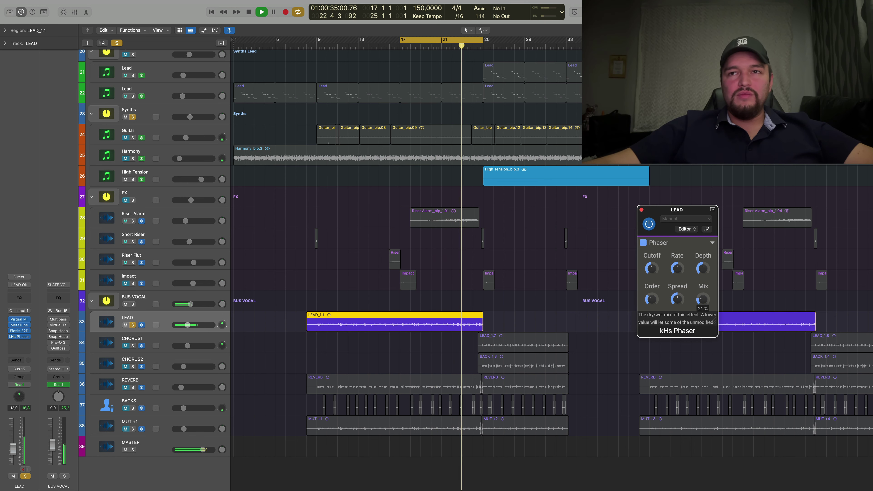
pyautogui.click(642, 210)
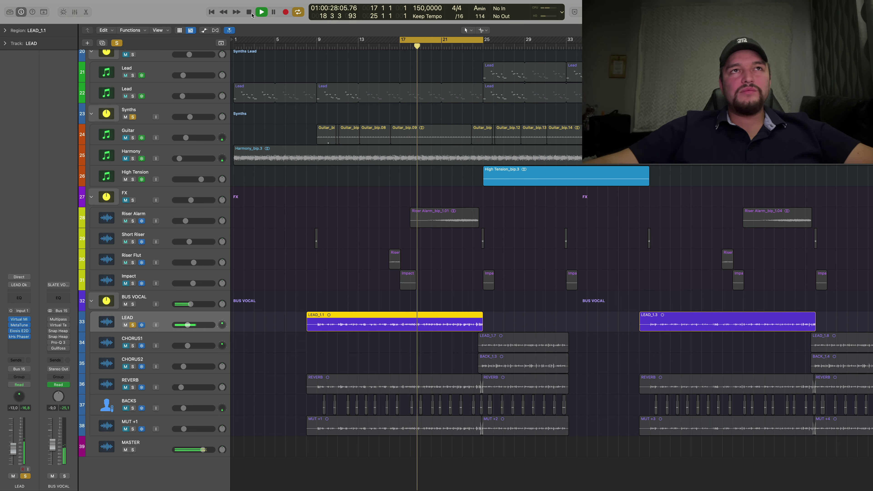
pyautogui.click(251, 13)
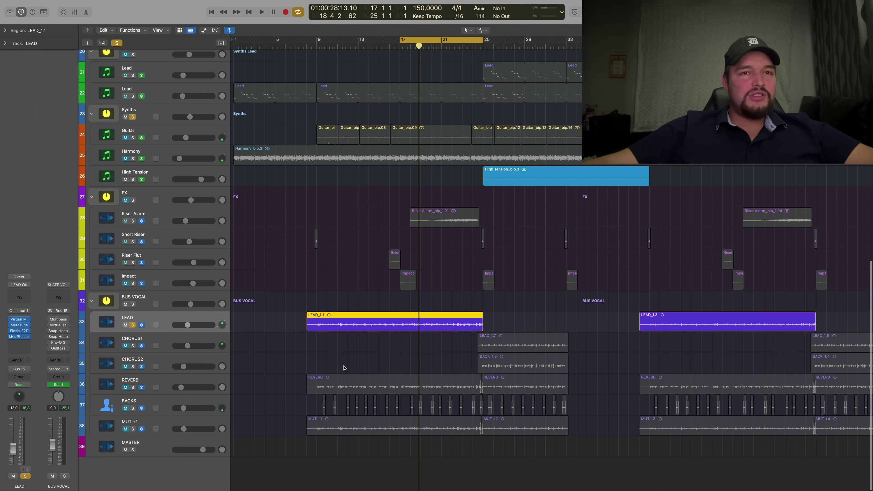
# Select the REVERB track and move the solo from LEAD to REVERB.
pyautogui.click(171, 380)
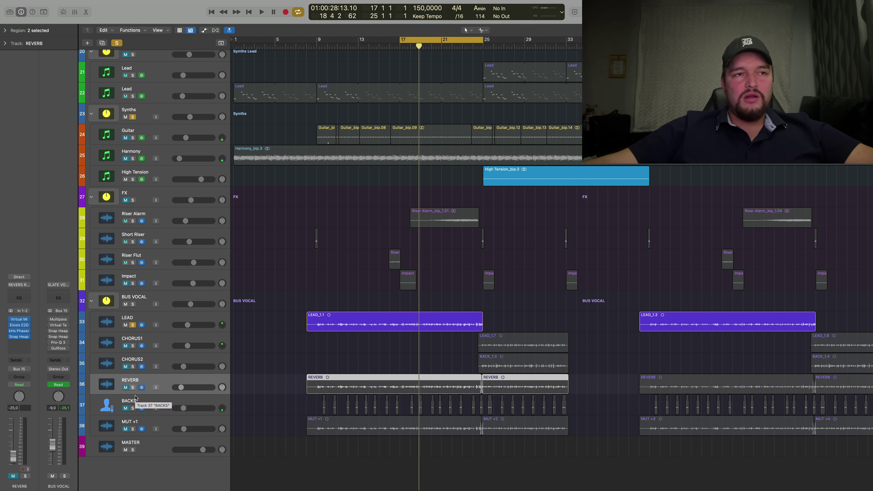
pyautogui.click(132, 325)
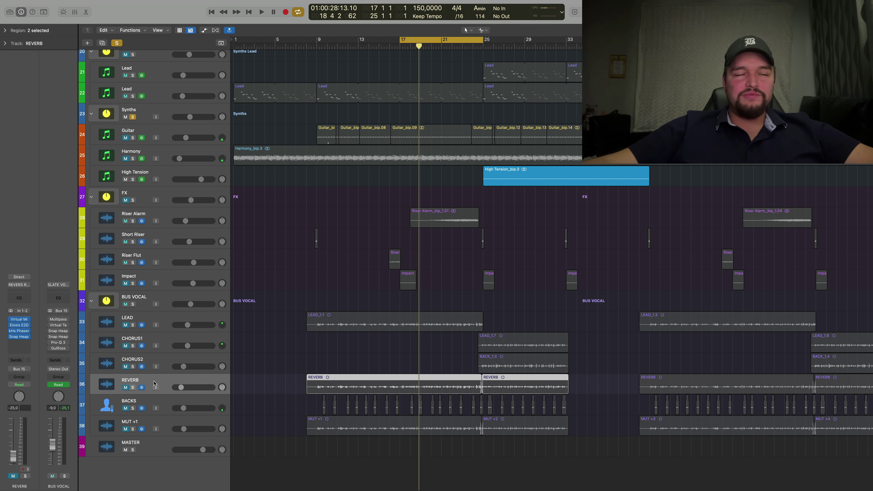
pyautogui.click(132, 388)
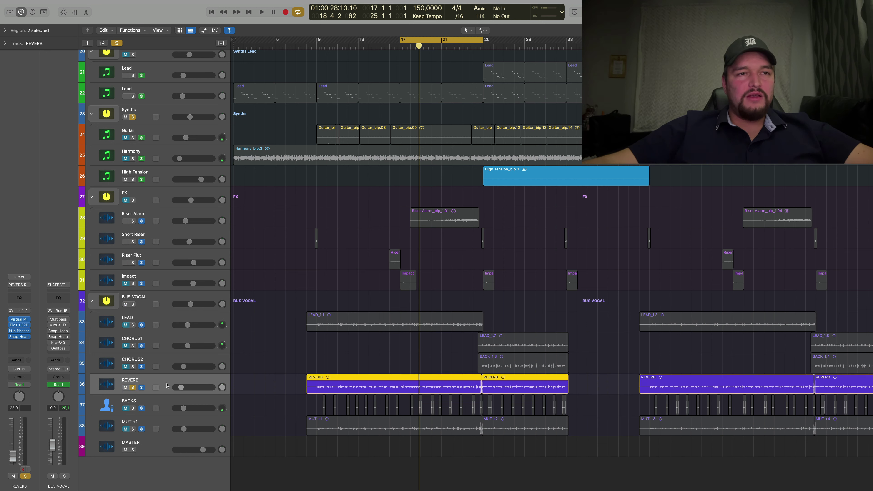
# Review the REVERB track's Virtual Mix Rack, Eiosis E2Deesser and kHs Phaser settings, closing each plugin after viewing it.
pyautogui.moveTo(25, 320)
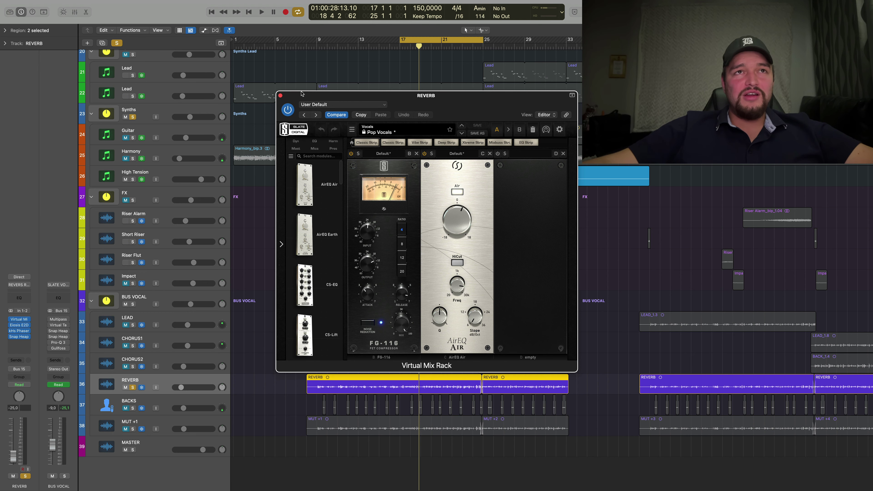
pyautogui.click(281, 95)
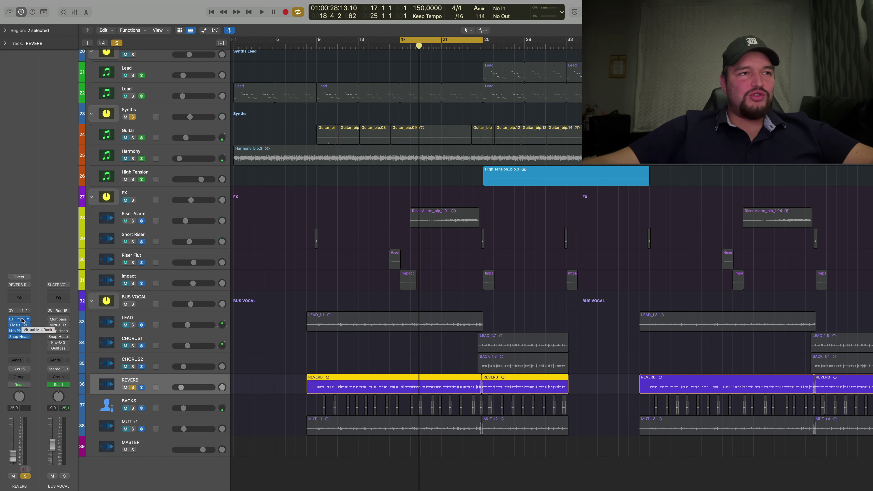
pyautogui.click(21, 327)
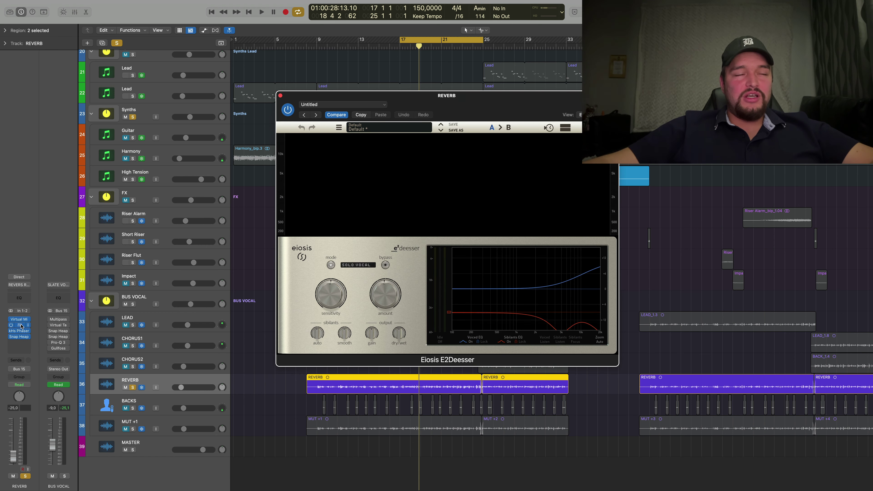
pyautogui.click(21, 326)
pyautogui.click(19, 330)
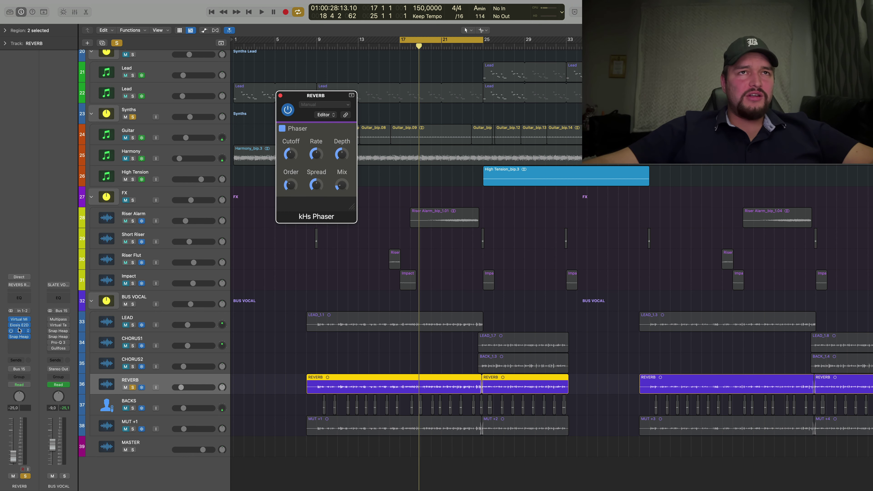
pyautogui.click(20, 331)
# Open Snap Heap on the REVERB track and examine its Reverb, Reverser, Delay and Filter modules.
pyautogui.click(20, 337)
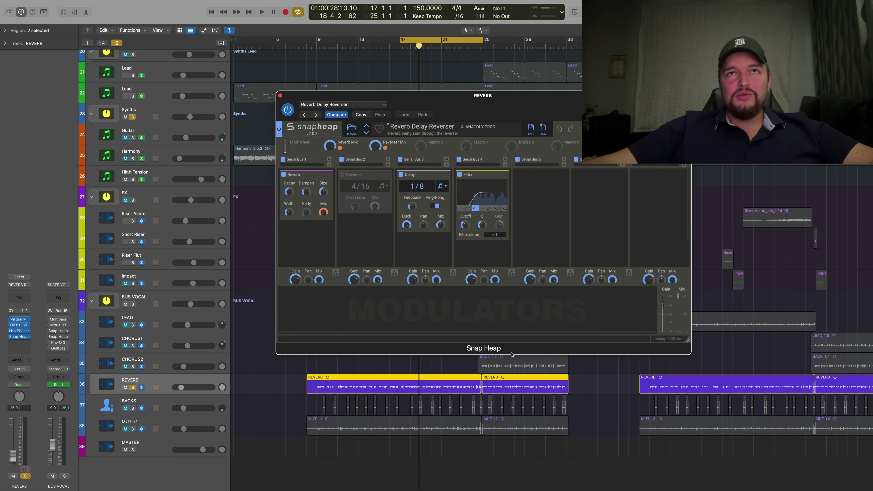
pyautogui.moveTo(499, 113); pyautogui.dragTo(333, 117)
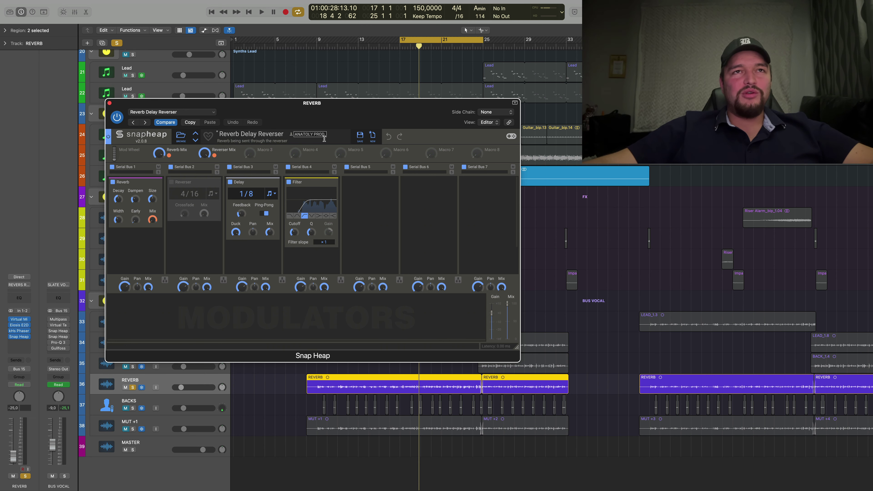
pyautogui.moveTo(355, 110); pyautogui.dragTo(349, 111)
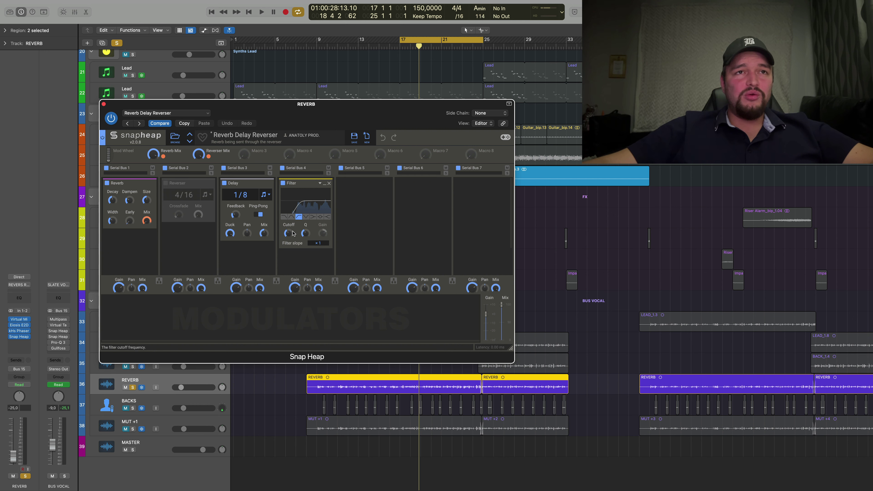
pyautogui.moveTo(288, 233)
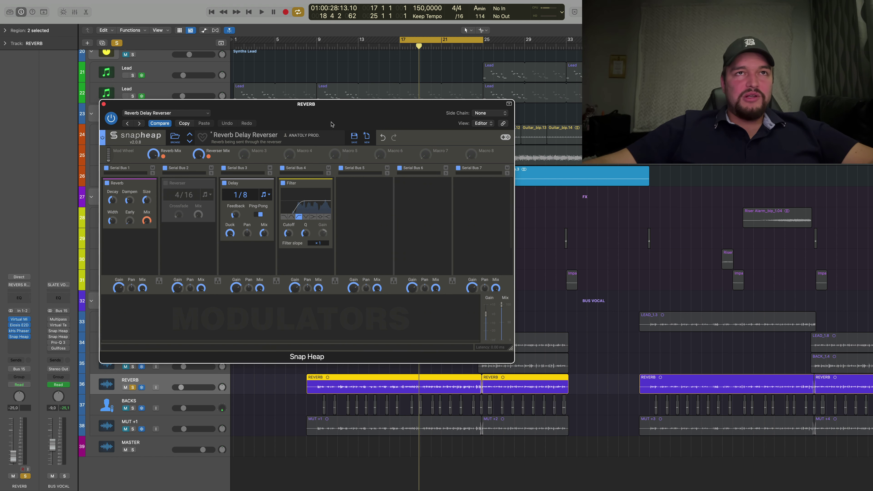
pyautogui.moveTo(332, 125); pyautogui.dragTo(298, 105)
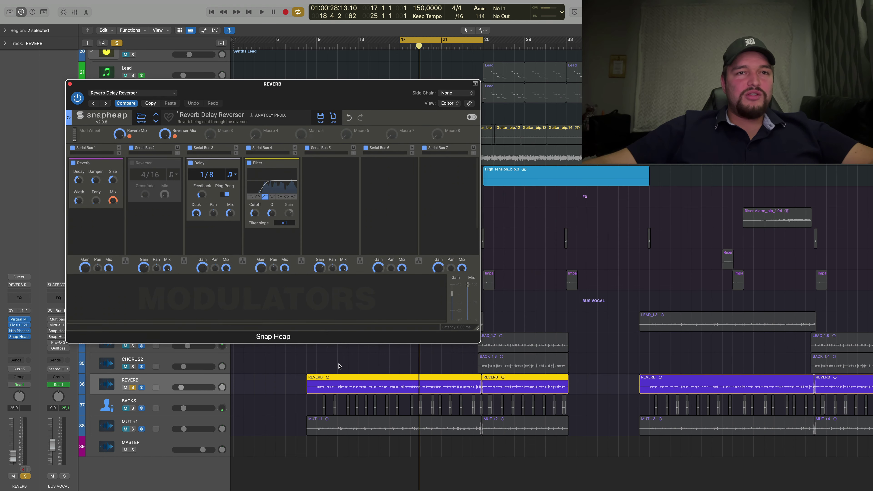
# Turn off Snap Heap's Filter and Delay modules and audition the soloed REVERB track with only the Reverb module active.
pyautogui.click(249, 162)
pyautogui.click(191, 163)
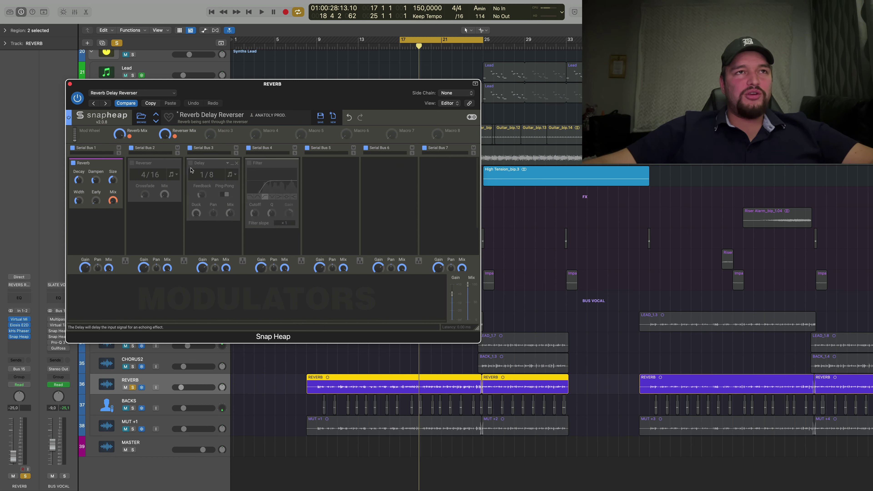
pyautogui.click(261, 12)
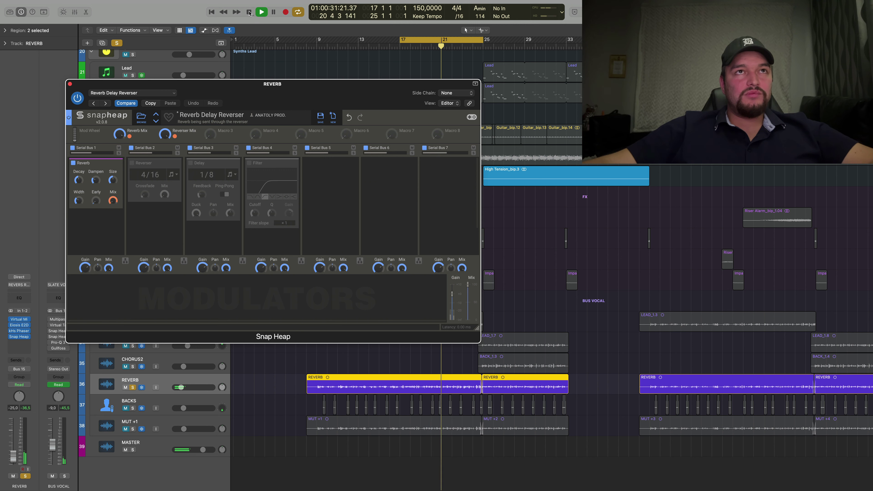
pyautogui.click(250, 13)
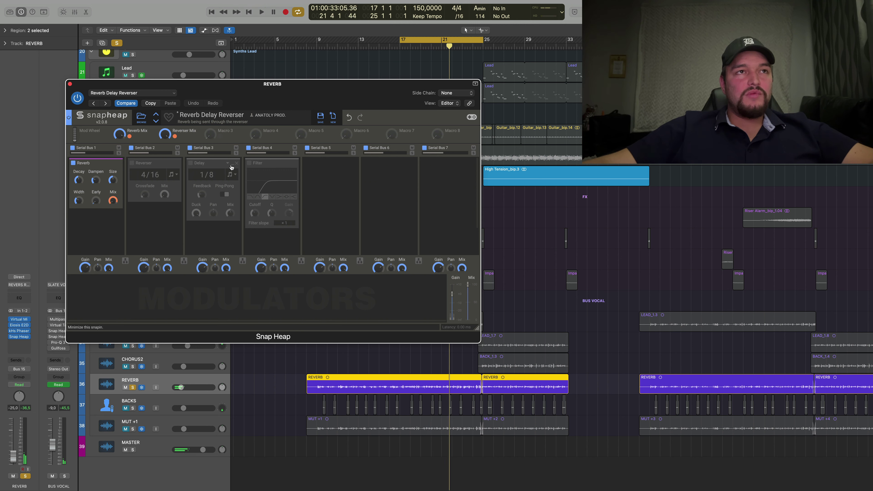
# Turn on Snap Heap's Reverser module and play the REVERB track to audition it, moving the plugin window off the track headers.
pyautogui.click(132, 163)
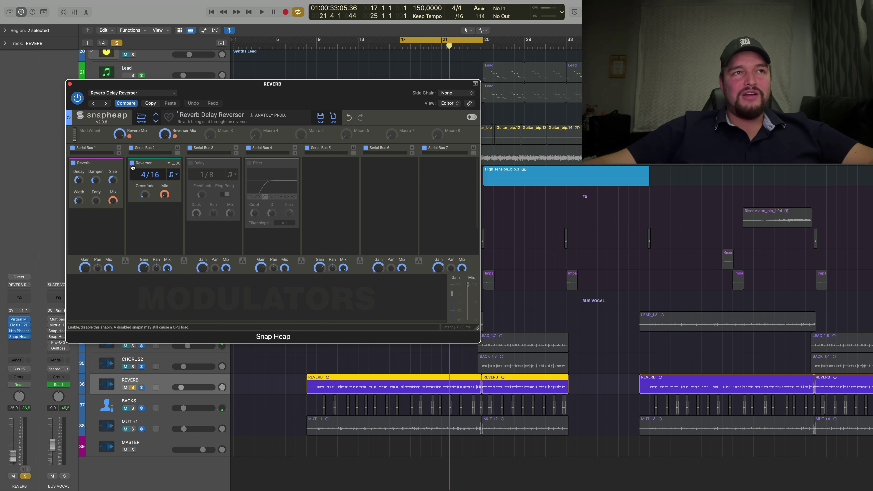
pyautogui.click(262, 12)
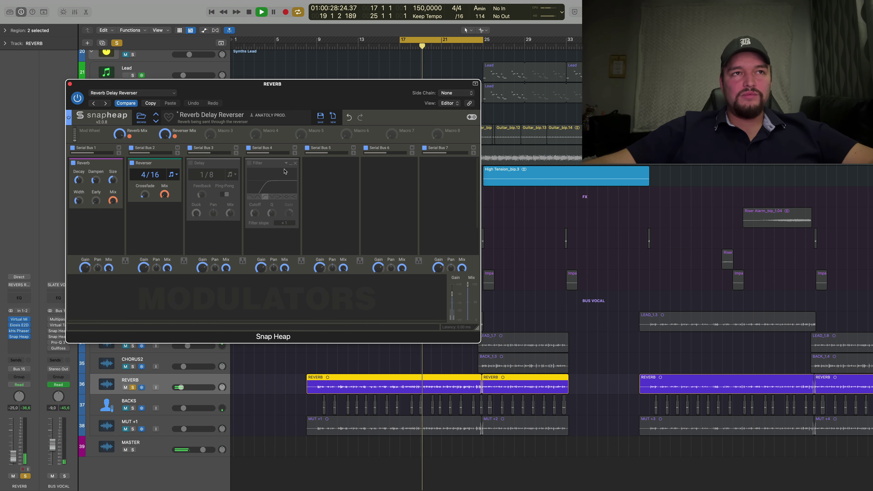
pyautogui.moveTo(284, 83); pyautogui.dragTo(594, 57)
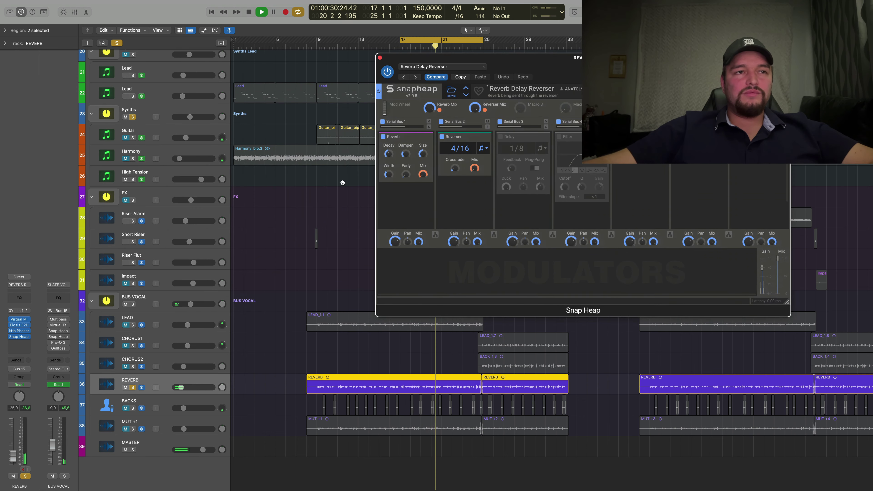
# Solo LEAD alongside REVERB and turn off the Reverser module to compare the combined sound during playback.
pyautogui.click(125, 325)
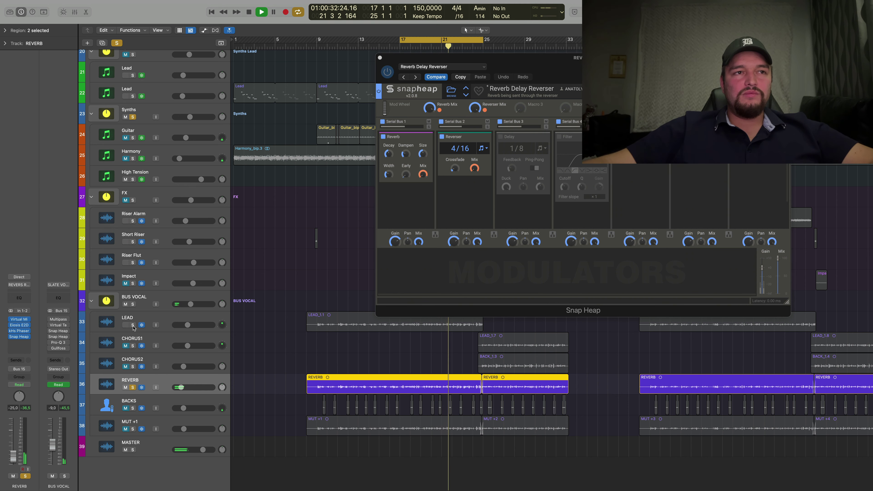
pyautogui.click(133, 325)
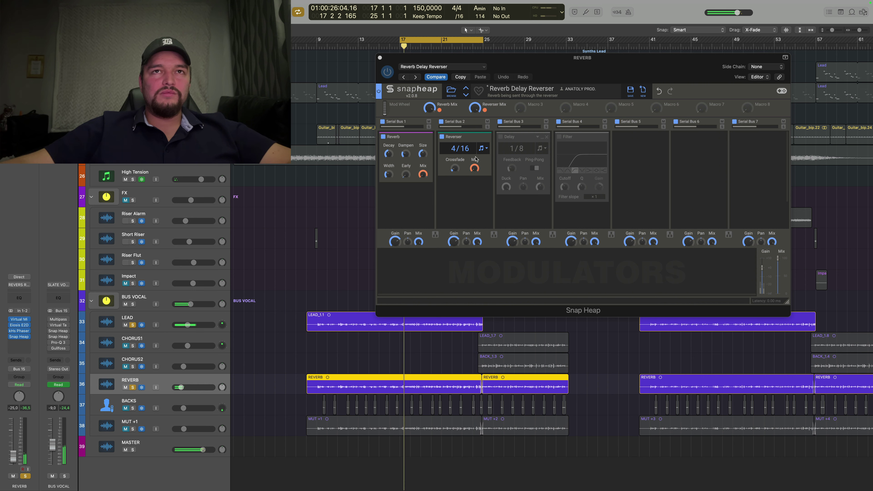
pyautogui.click(457, 141)
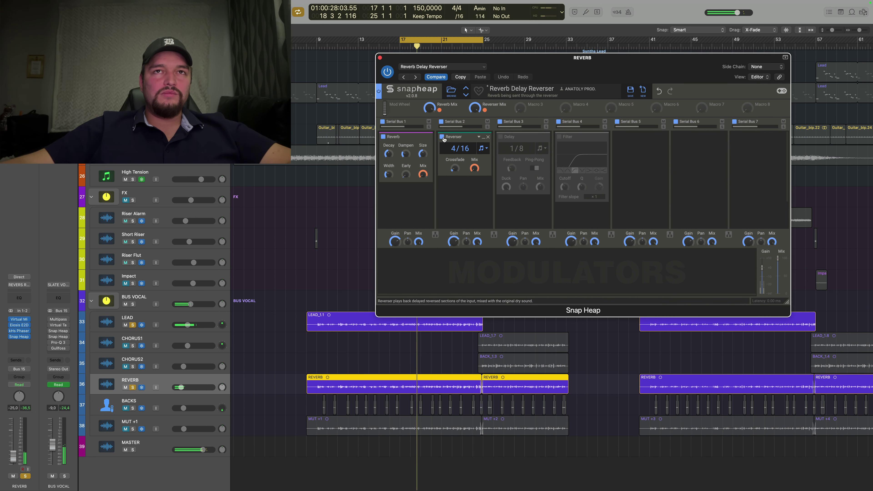
pyautogui.click(443, 138)
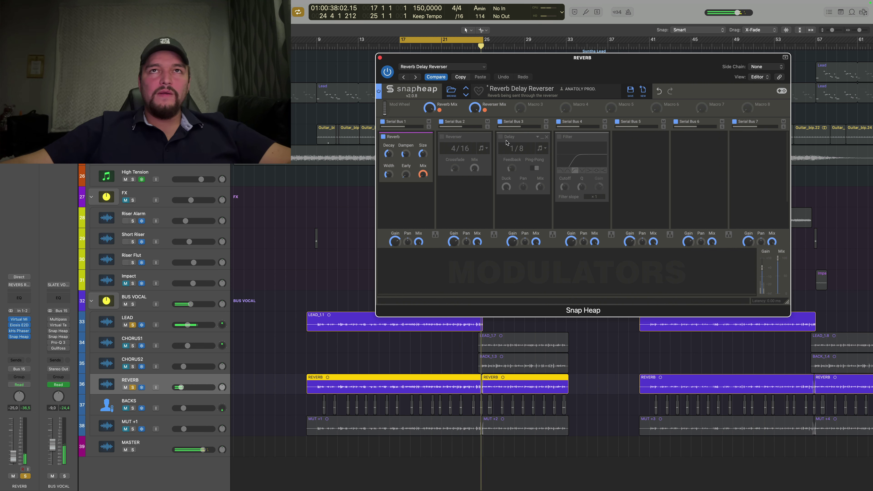
# Stop playback and compare the LEAD and REVERB channel strips' plugin chains, finishing with REVERB selected.
pyautogui.click(591, 357)
pyautogui.press('space')
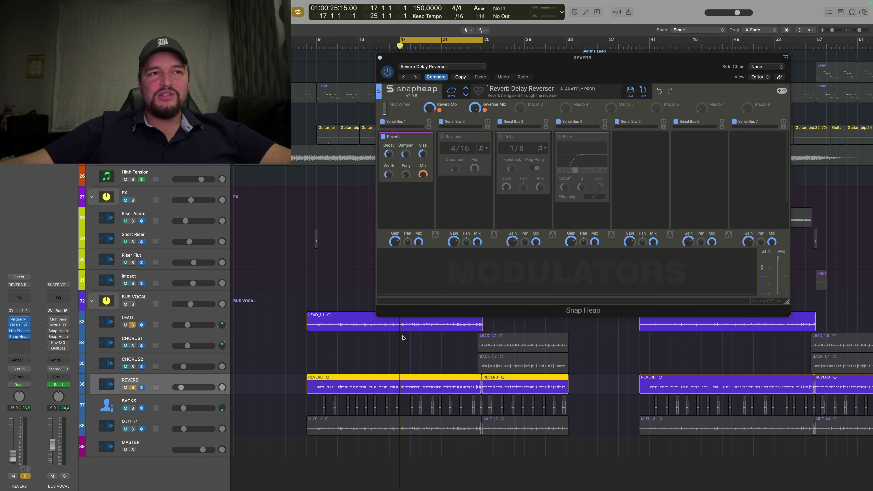
pyautogui.click(172, 317)
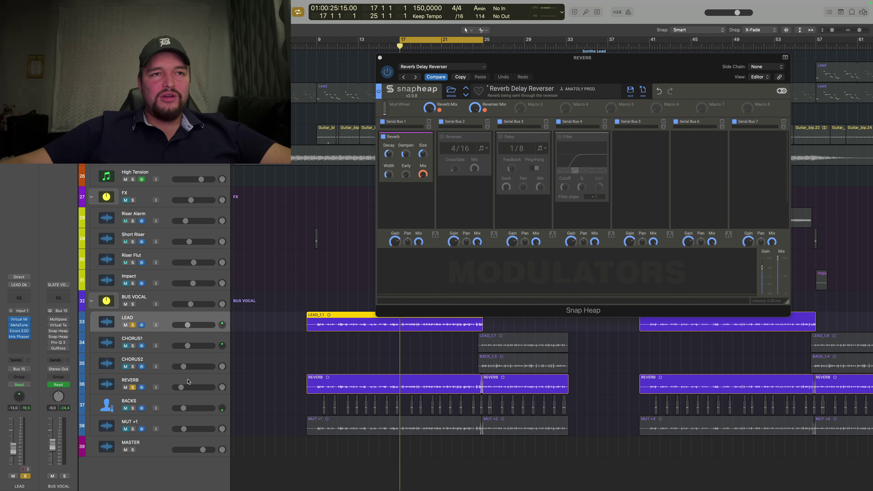
pyautogui.click(194, 385)
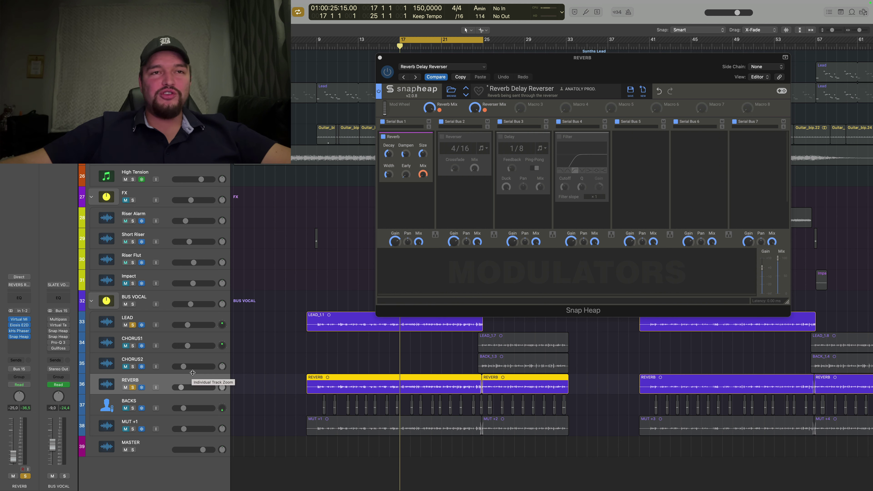
pyautogui.click(183, 318)
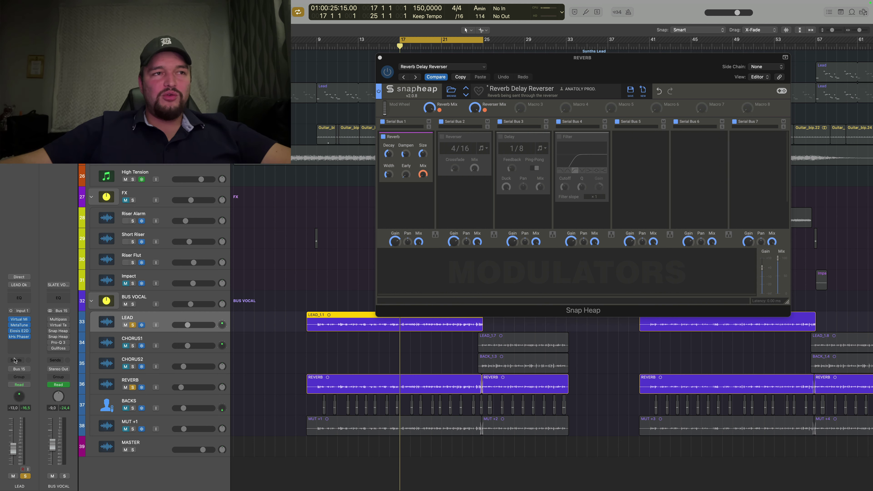
pyautogui.click(177, 377)
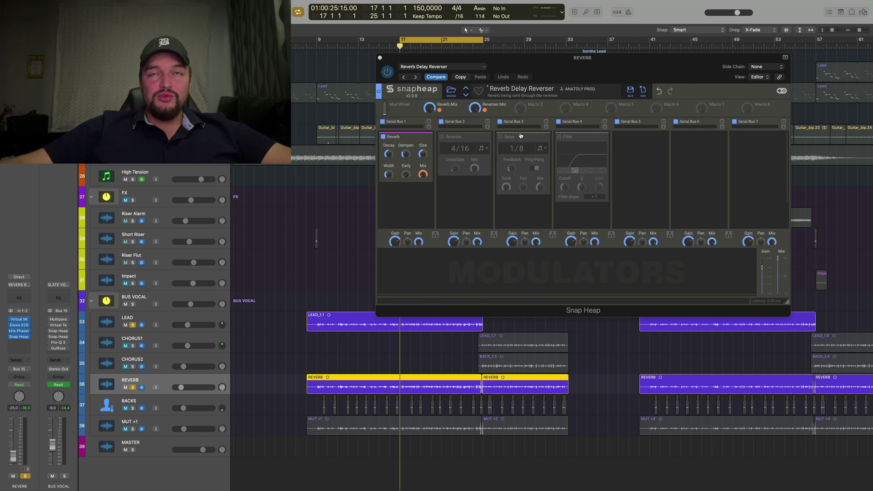
# Turn on Snap Heap's Delay module, play LEAD and REVERB together, and add the Filter module during playback.
pyautogui.click(501, 138)
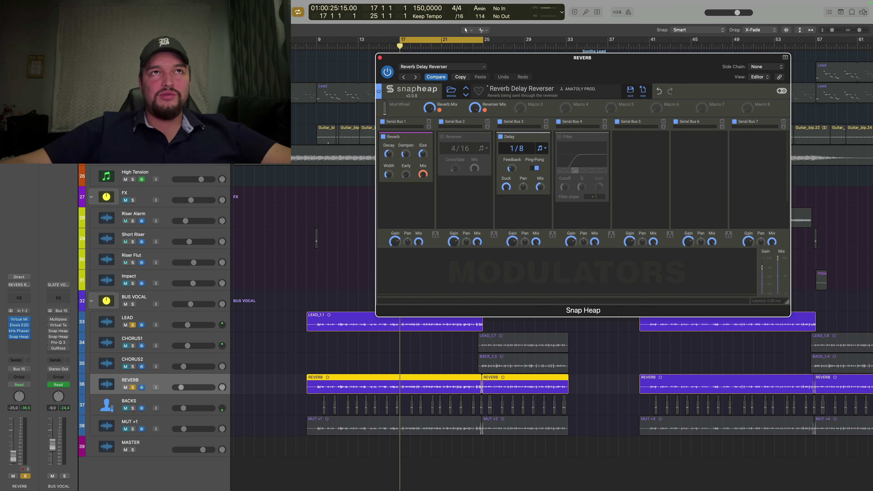
pyautogui.press('space')
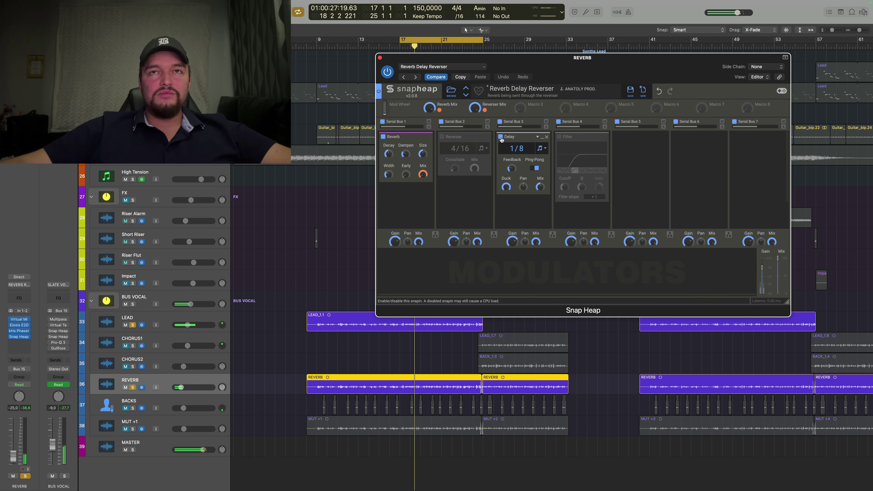
pyautogui.click(560, 137)
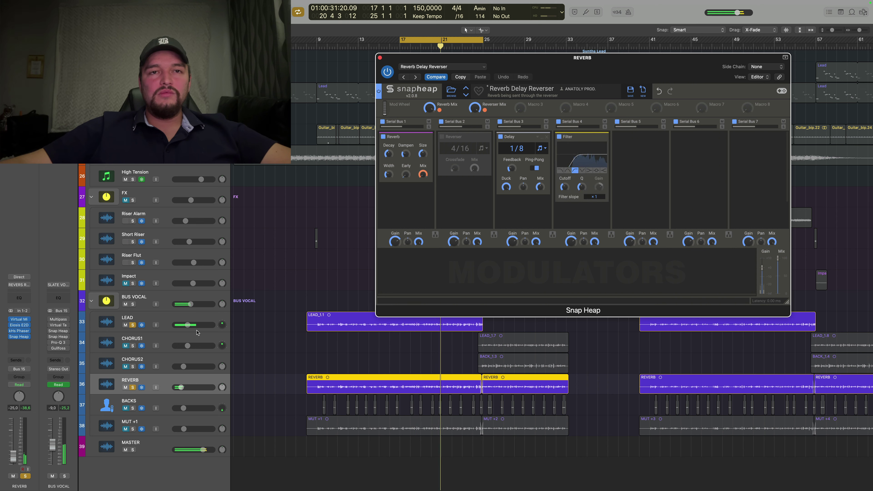
# Mute LEAD briefly to hear REVERB alone, adjust the Snap Heap Filter's cutoff, and close the plugin.
pyautogui.click(125, 325)
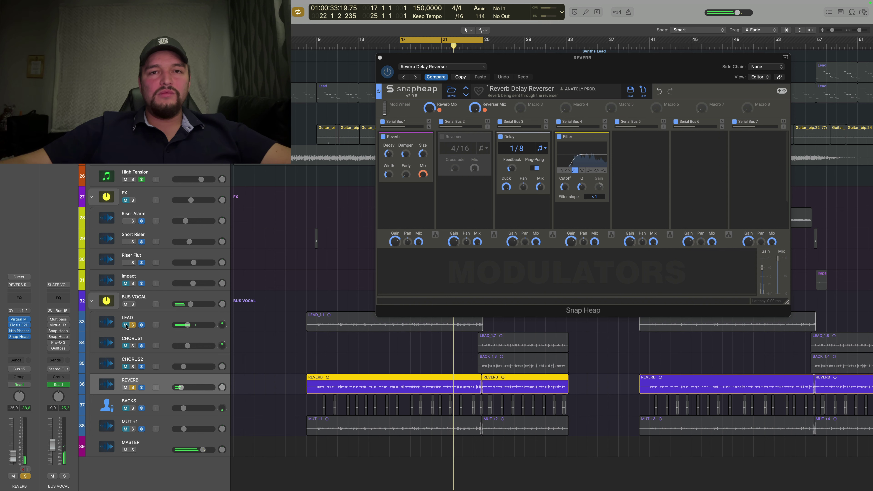
pyautogui.click(125, 325)
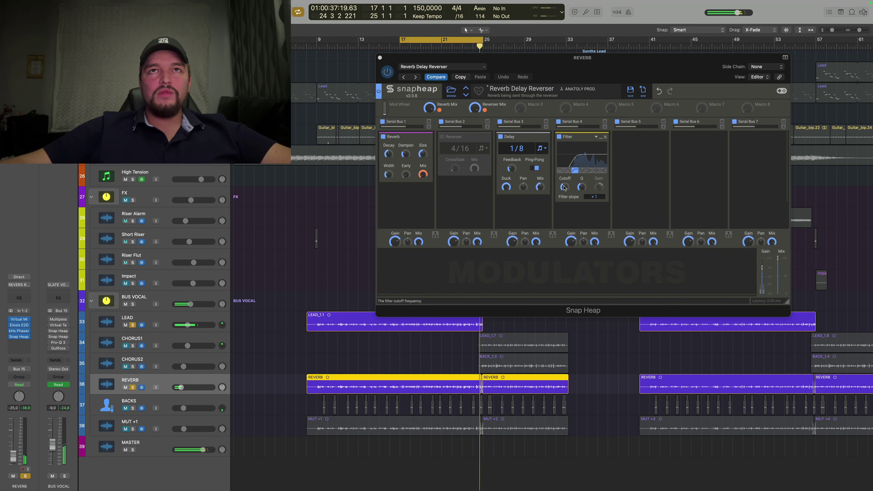
pyautogui.moveTo(564, 188); pyautogui.dragTo(565, 207)
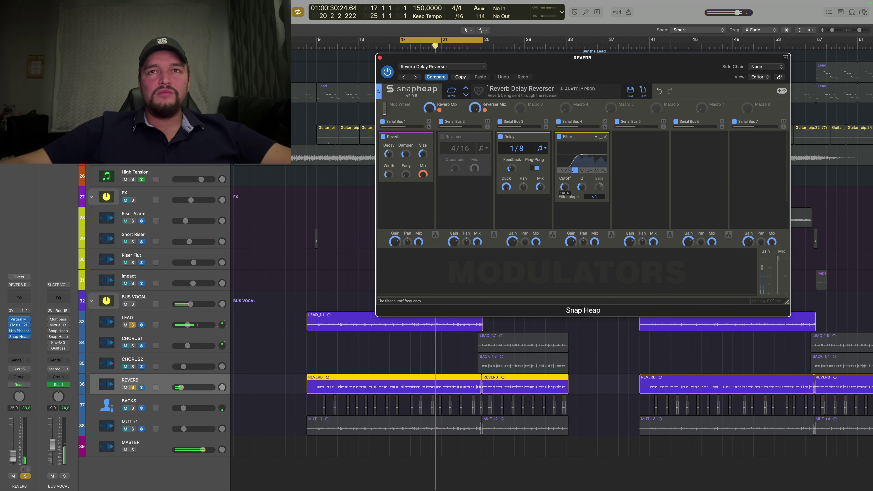
pyautogui.press('super+w')
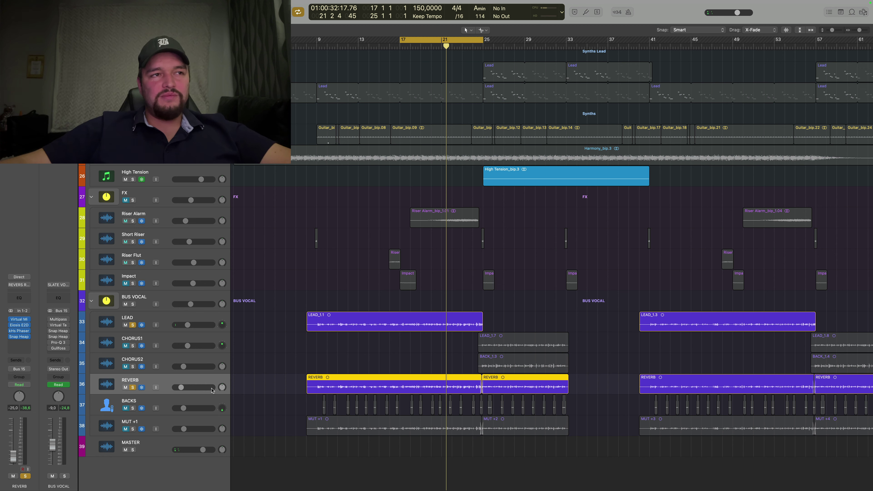
# Solo and select the BACKS track, unsolo REVERB and LEAD, and play the backing vocals alone.
pyautogui.click(133, 410)
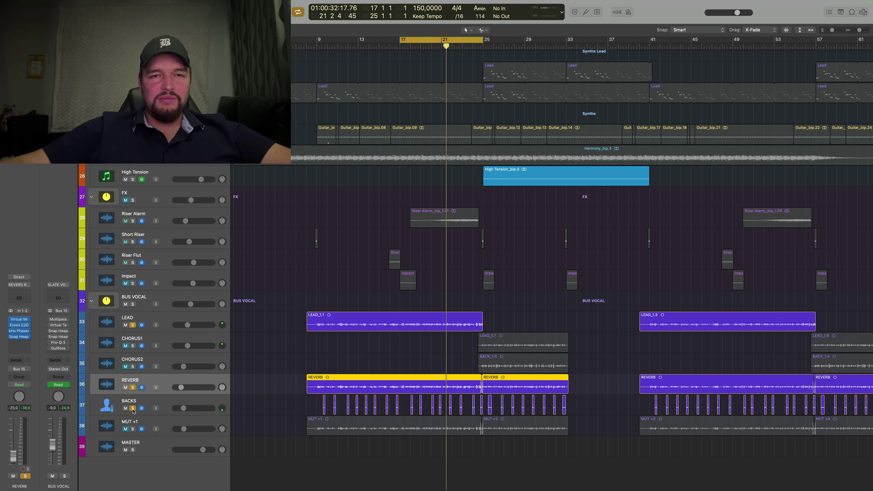
pyautogui.click(174, 402)
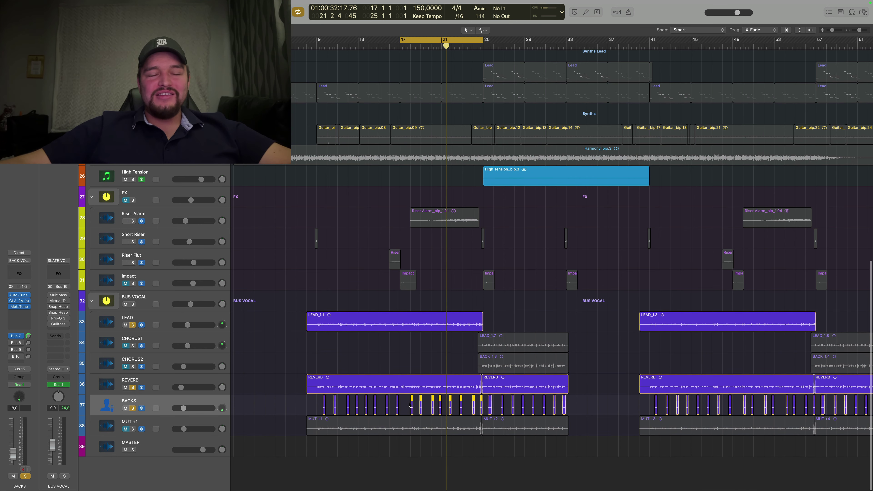
pyautogui.click(133, 388)
pyautogui.click(133, 325)
pyautogui.hscroll(1, 430, 59)
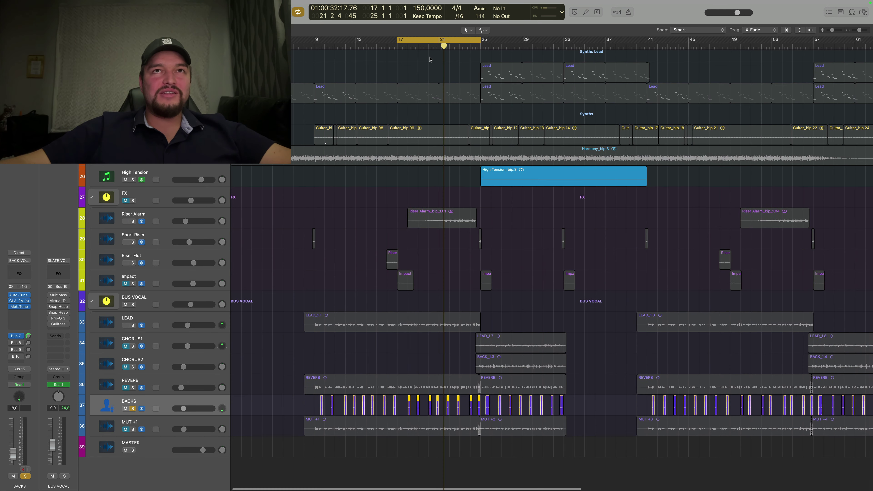
pyautogui.press('space')
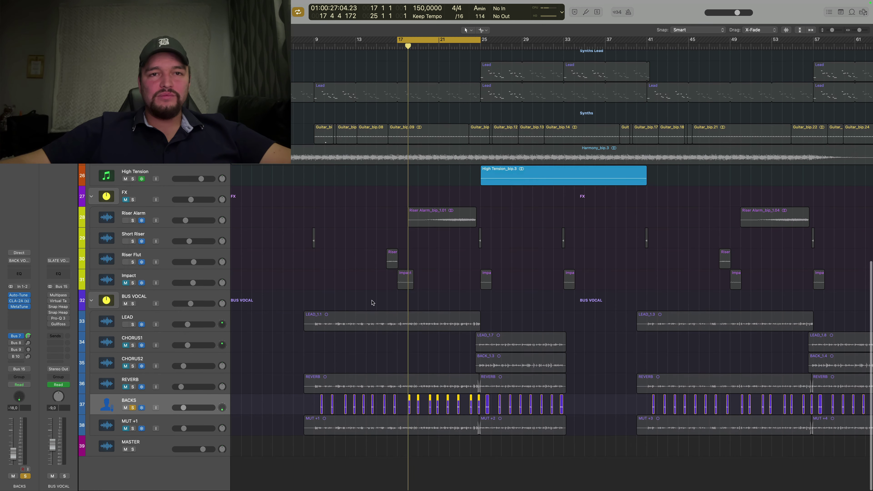
pyautogui.scroll(1, 297, 385)
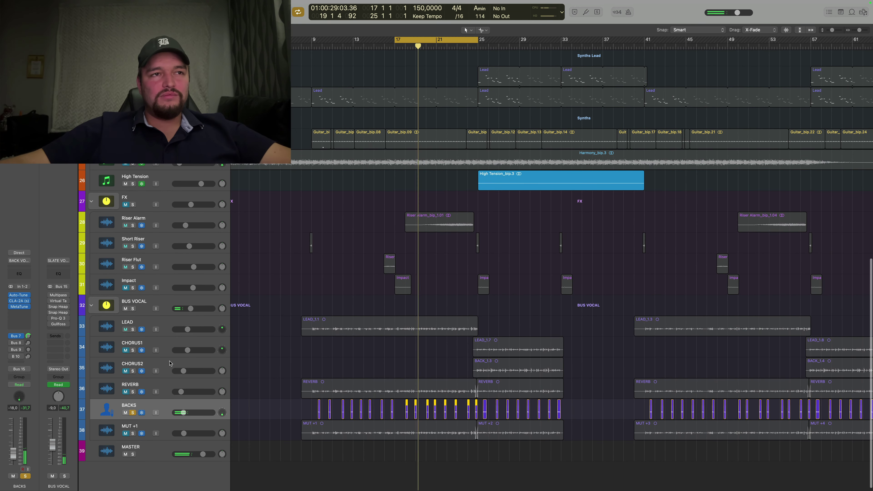
# Solo LEAD alongside BACKS to audition them together, and return the playhead to bar 17 with playback stopped.
pyautogui.click(132, 330)
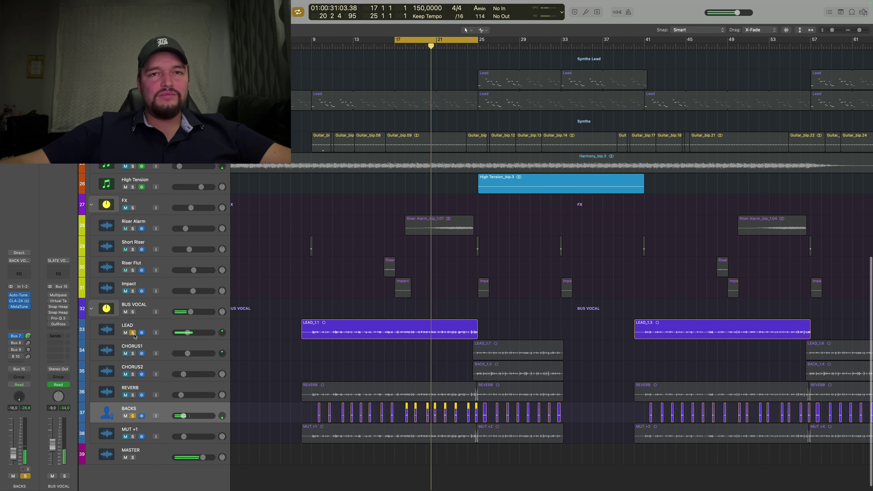
pyautogui.scroll(1, 137, 378)
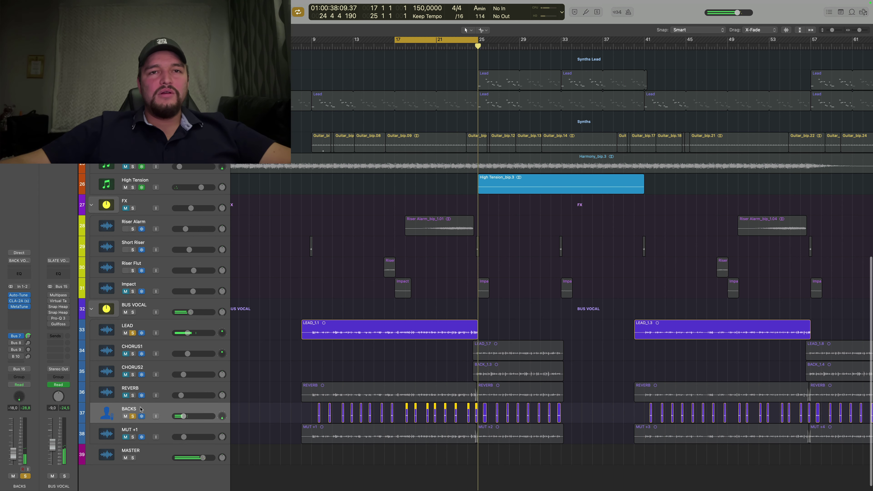
pyautogui.press('Return')
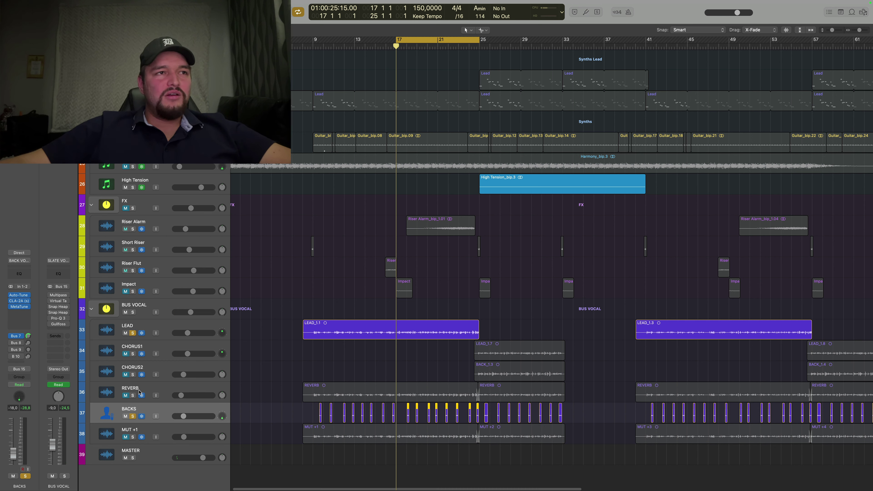
# Open Auto-Tune Vocal EQ on BACKS, move its window aside, and view its Low Male presets, including Low Background Vox.
pyautogui.click(19, 295)
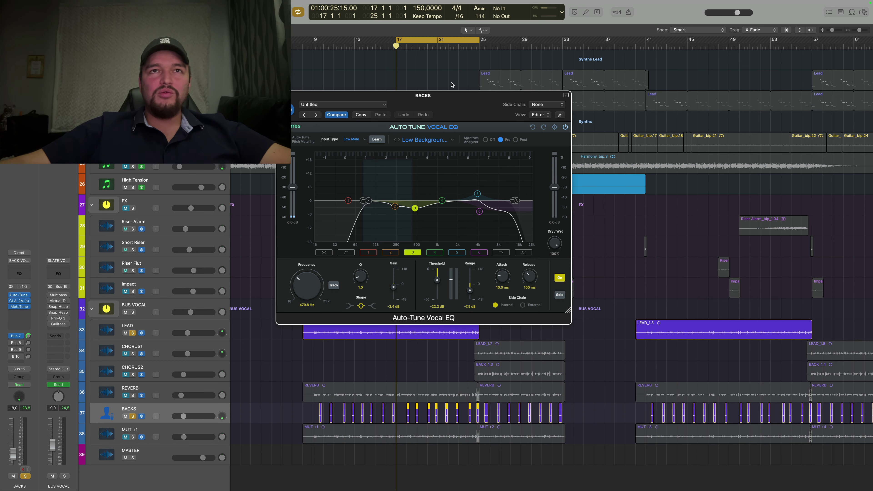
pyautogui.moveTo(453, 96); pyautogui.dragTo(688, 128)
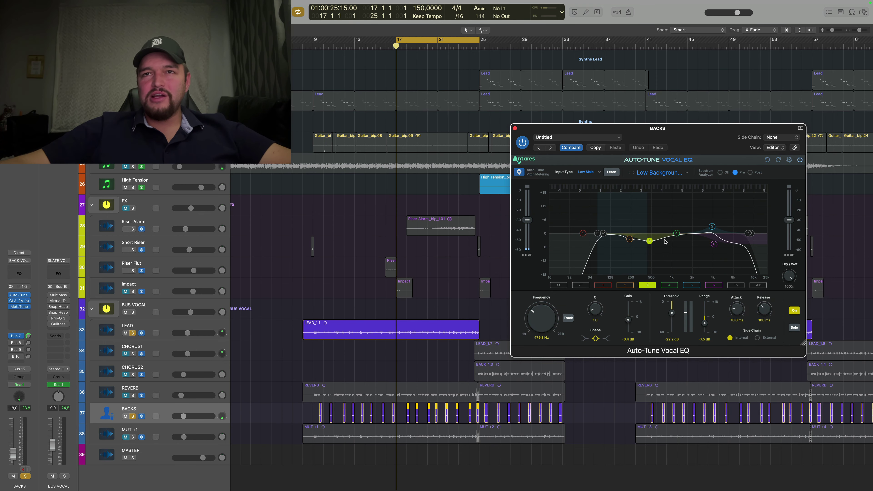
pyautogui.click(680, 173)
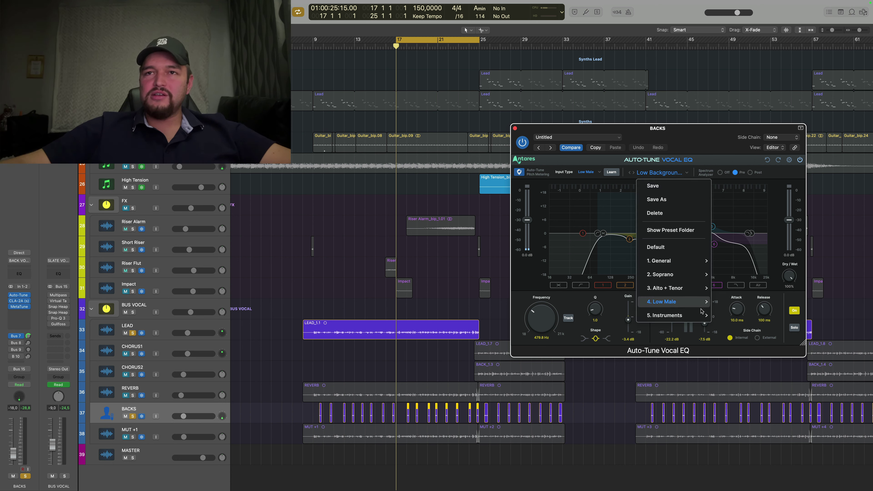
pyautogui.moveTo(697, 306)
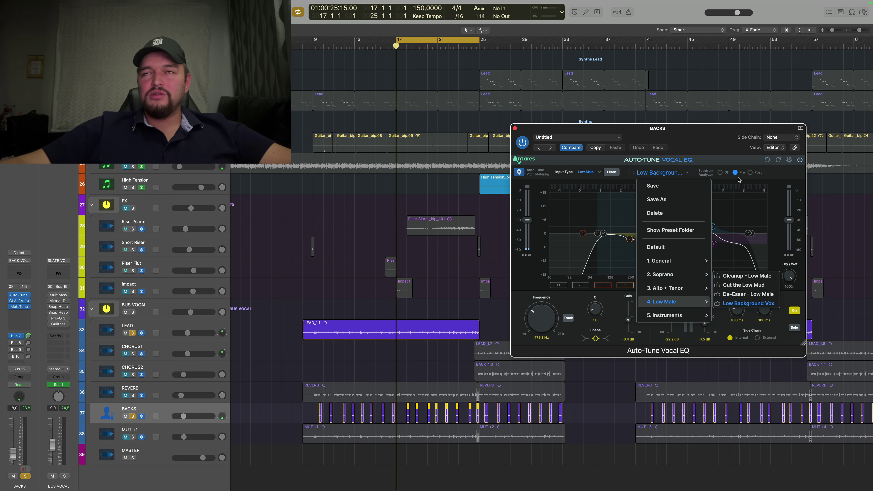
pyautogui.moveTo(710, 134); pyautogui.dragTo(709, 134)
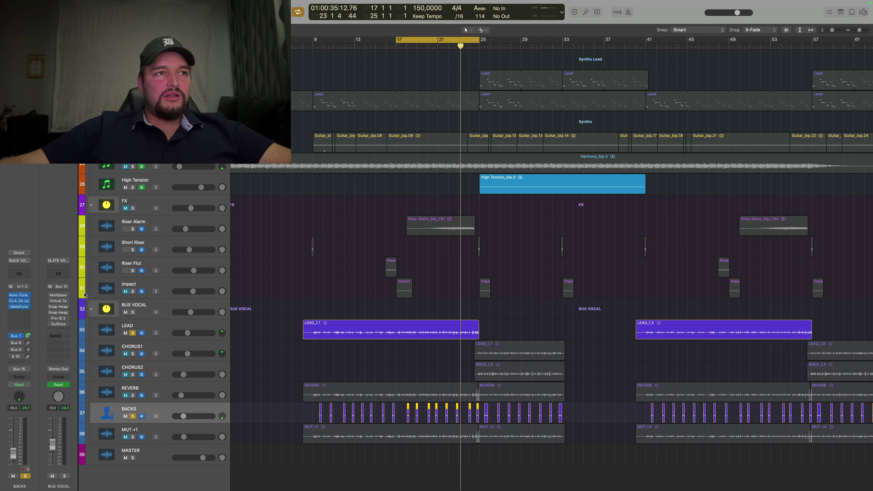
# Open the CLA-2A compressor on BACKS to examine its settings and close it.
pyautogui.click(19, 301)
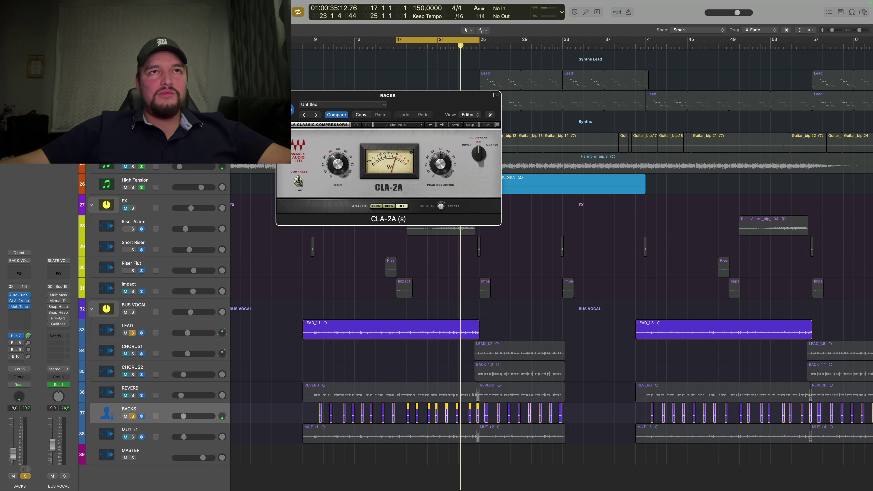
pyautogui.click(280, 96)
pyautogui.press('space')
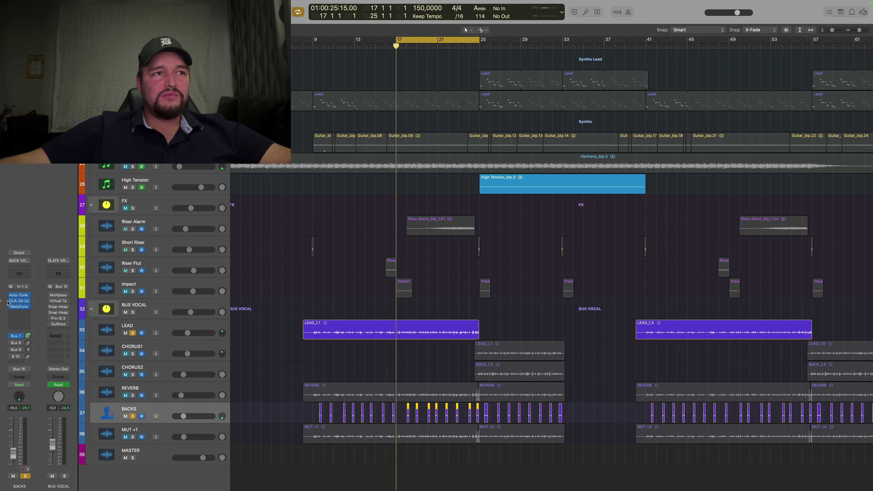
# Open MetaTune on BACKS, examine its Speed and Amount controls and the Doubled Vocal Chop preset, and close it.
pyautogui.click(19, 307)
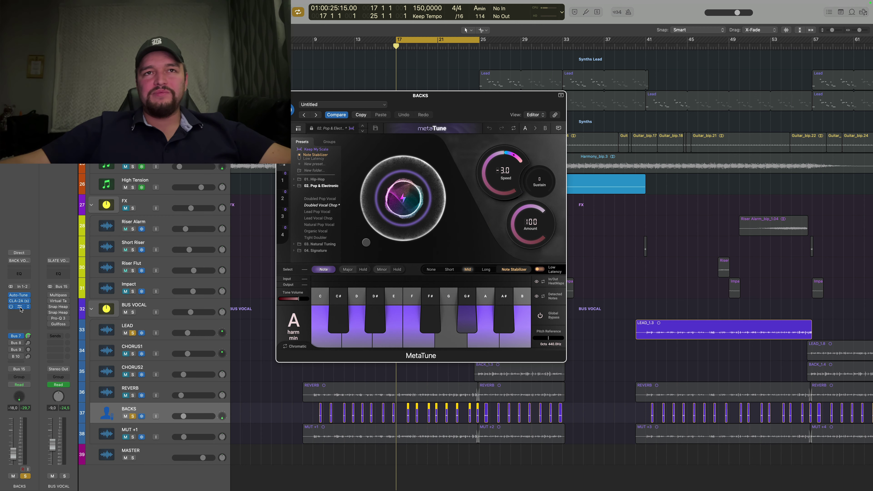
pyautogui.moveTo(414, 255)
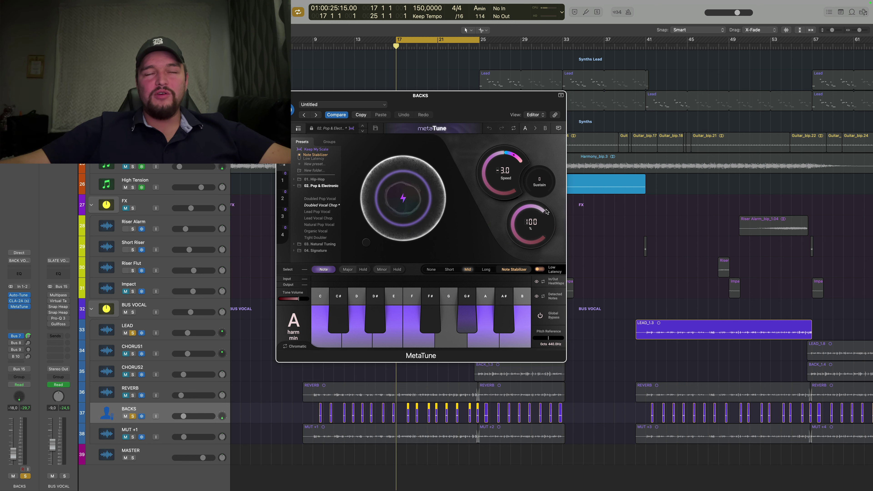
pyautogui.moveTo(533, 209); pyautogui.dragTo(533, 206)
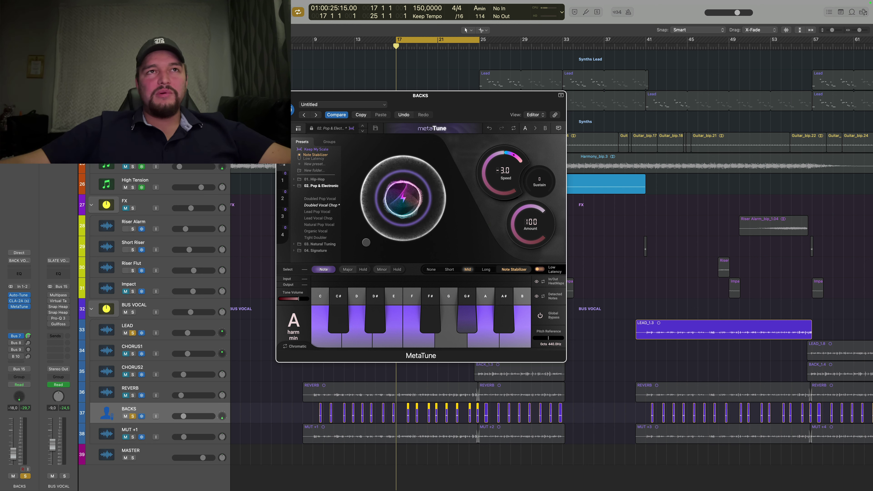
pyautogui.press('super+w')
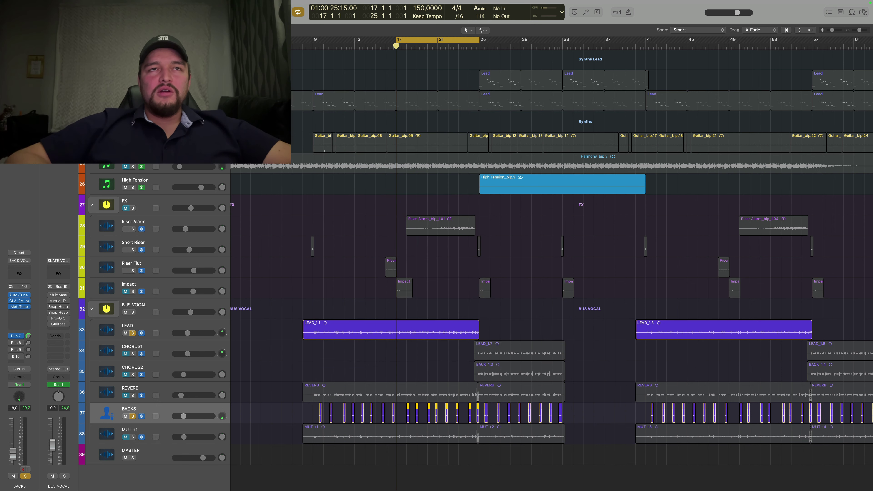
# Unsolo BACKS, and select and solo the MUT +1 track alongside LEAD.
pyautogui.moveTo(125, 229); pyautogui.dragTo(126, 271)
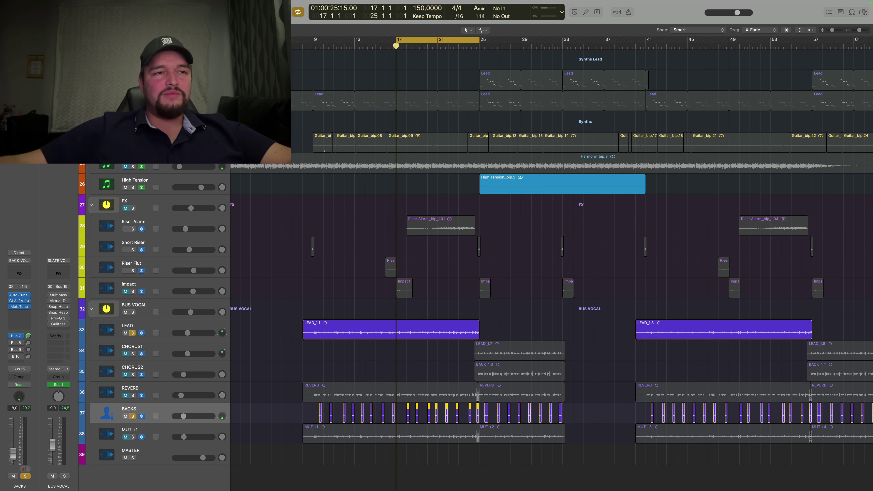
pyautogui.scroll(-1, 345, 281)
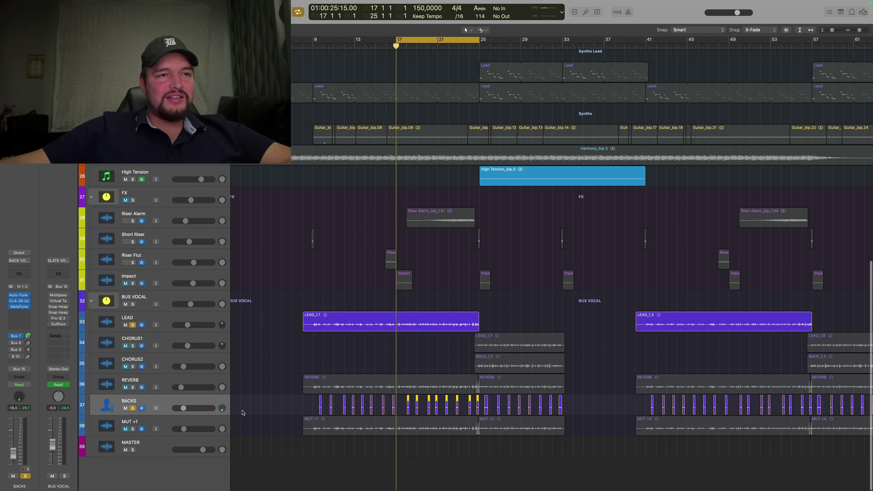
pyautogui.click(132, 408)
pyautogui.click(166, 423)
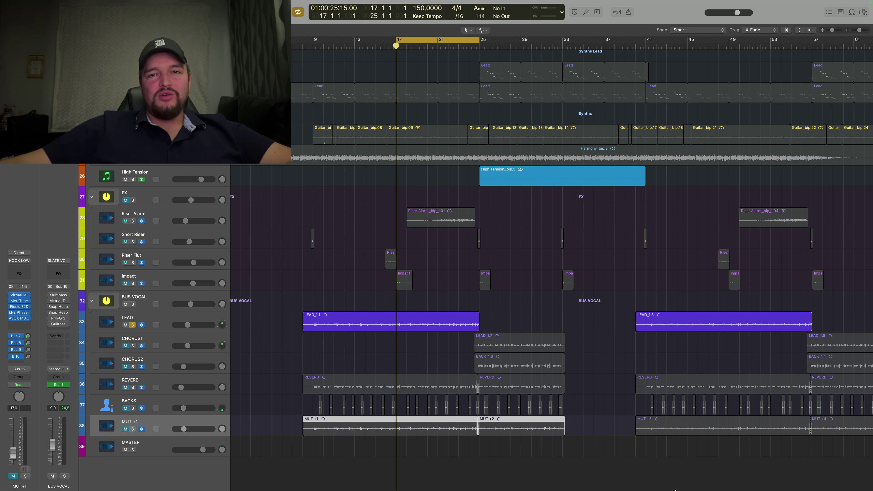
pyautogui.click(132, 429)
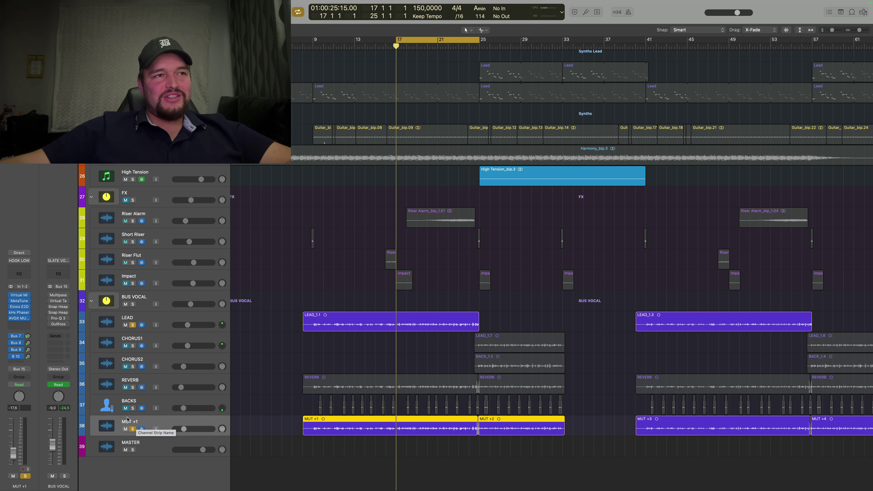
# Open the AVOX Mutator plug-in on MUT +1 and set its Shift Pitch to 0.
pyautogui.click(20, 319)
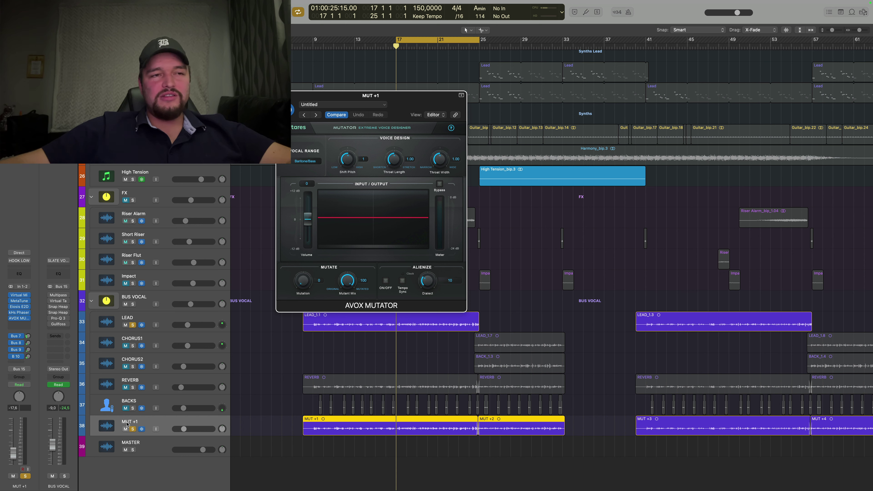
pyautogui.moveTo(347, 157); pyautogui.dragTo(349, 159)
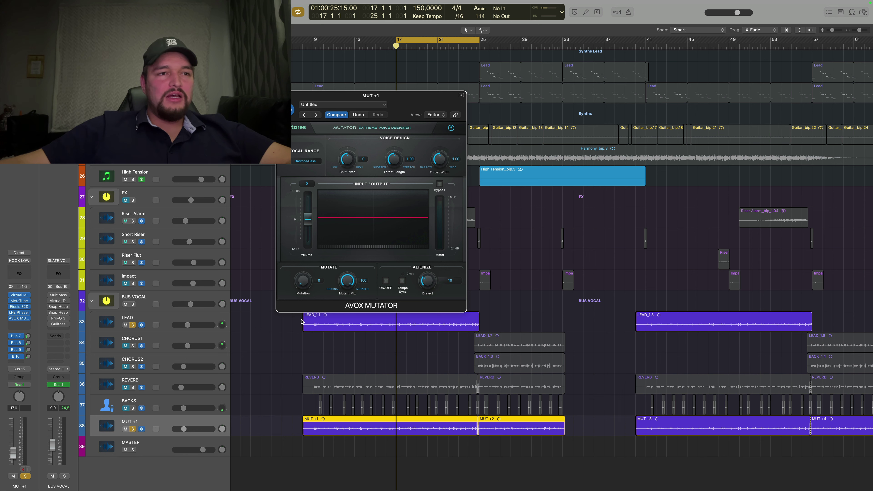
pyautogui.click(173, 432)
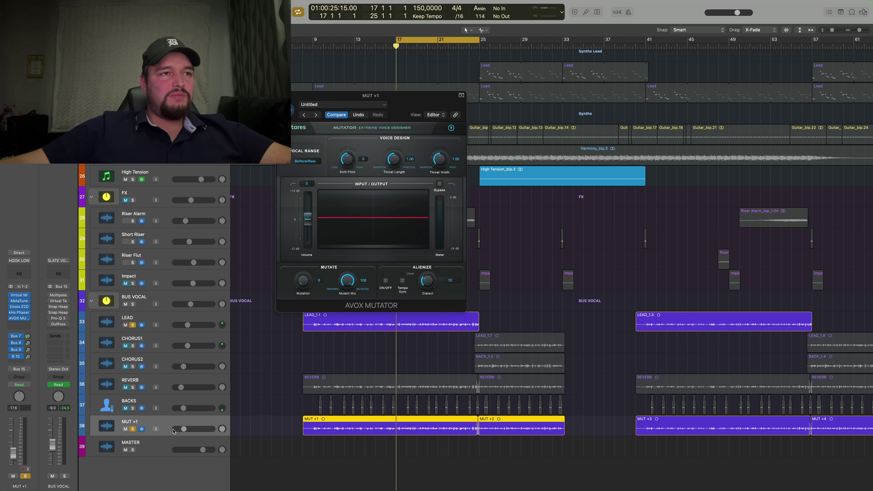
# Examine the Bus 7 and Bus 8 sends of MUT +1 and the effects on their aux channels.
pyautogui.click(17, 356)
pyautogui.click(22, 339)
pyautogui.click(22, 339)
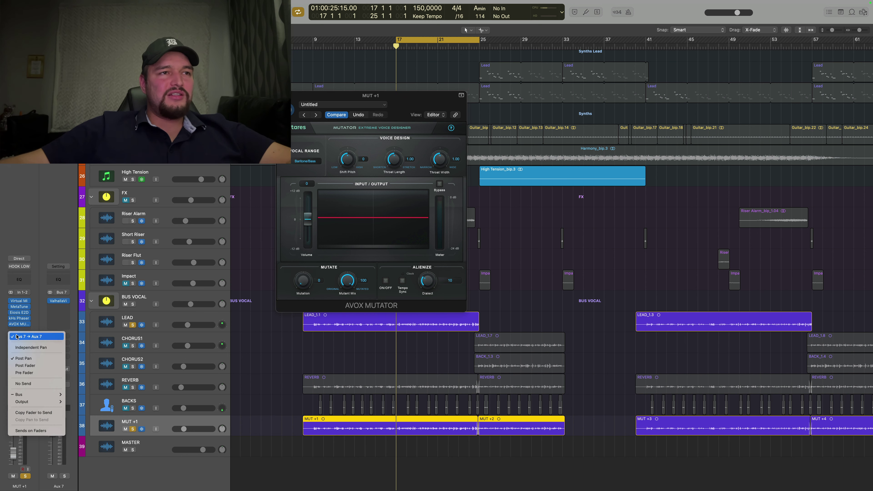
pyautogui.click(39, 327)
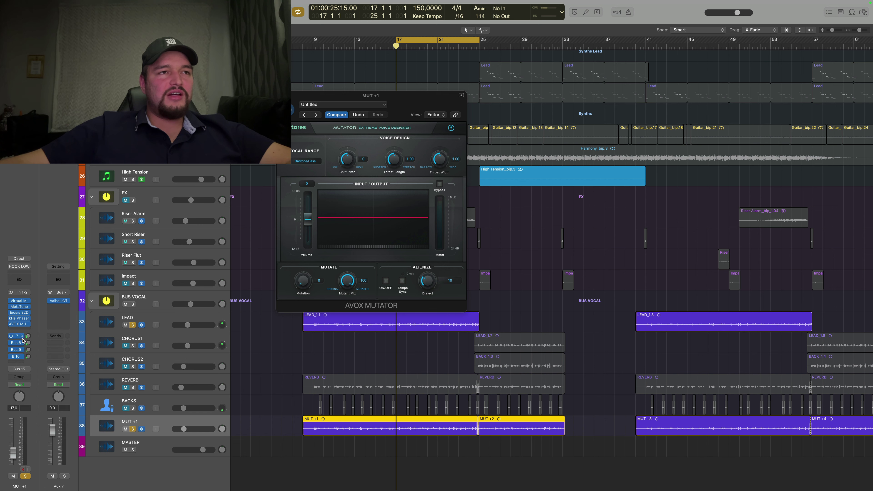
pyautogui.click(59, 302)
pyautogui.click(61, 302)
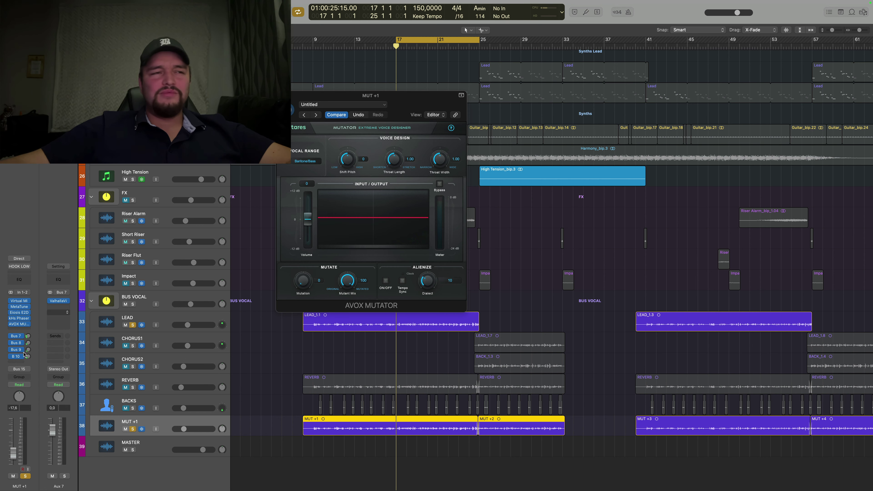
pyautogui.click(16, 343)
pyautogui.click(28, 344)
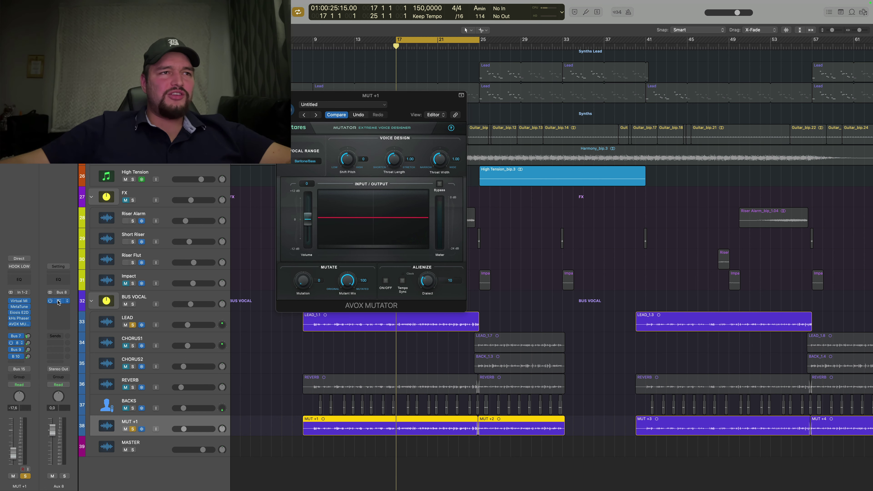
pyautogui.click(59, 302)
pyautogui.click(59, 302)
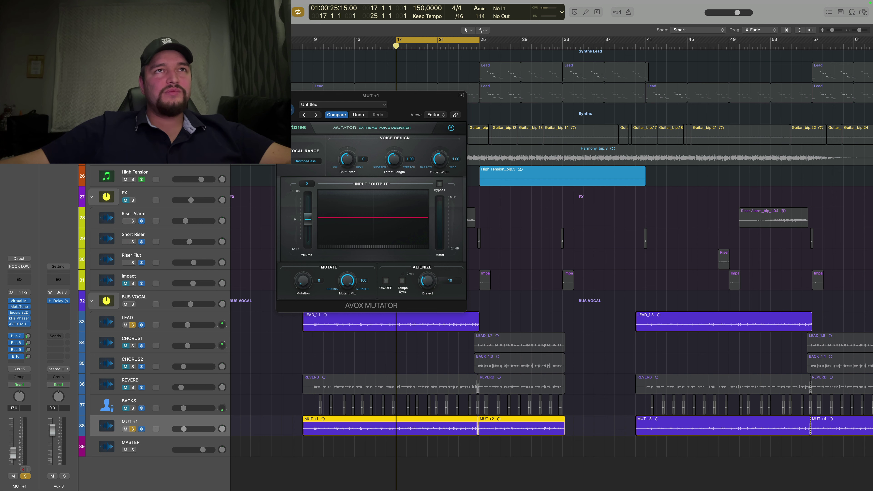
# Play MUT +1 together with LEAD and set Mutator's Shift Pitch to 1.
pyautogui.press('space')
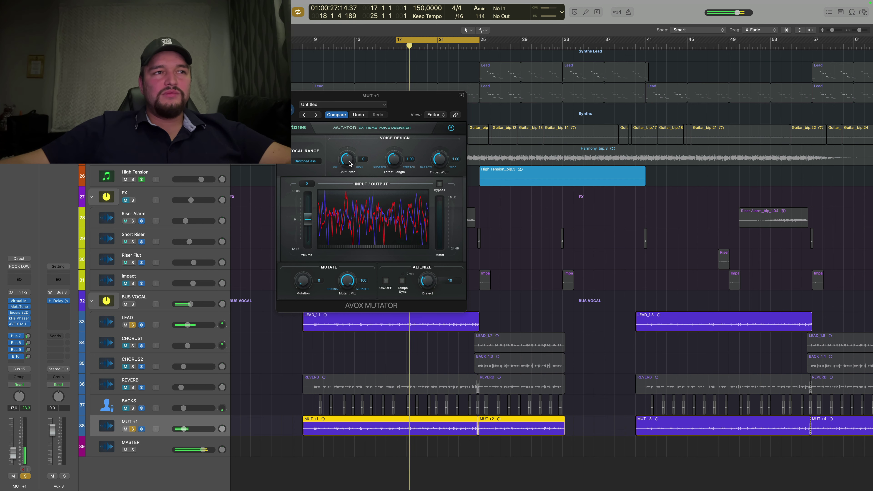
pyautogui.moveTo(350, 164); pyautogui.dragTo(350, 160)
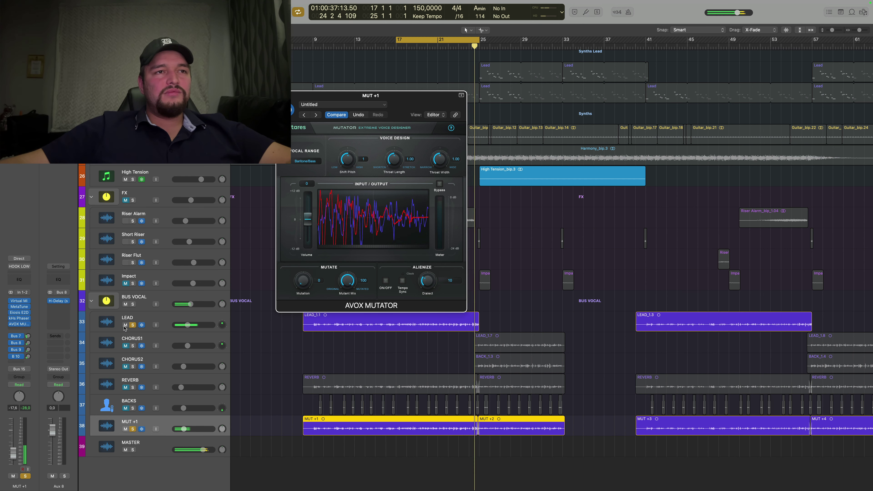
# Audition MUT +1 without LEAD, comparing Shift Pitch 0 and 1, and solo LEAD again before closing Mutator.
pyautogui.click(132, 326)
pyautogui.press('space')
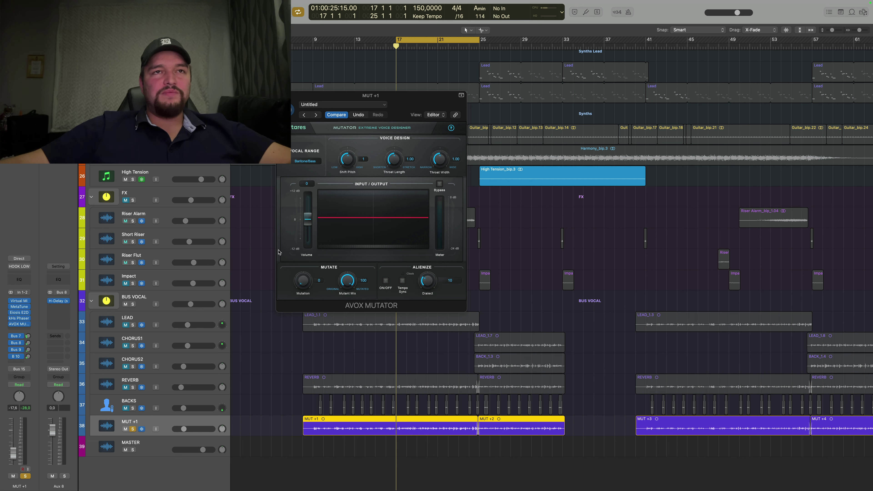
pyautogui.press('space')
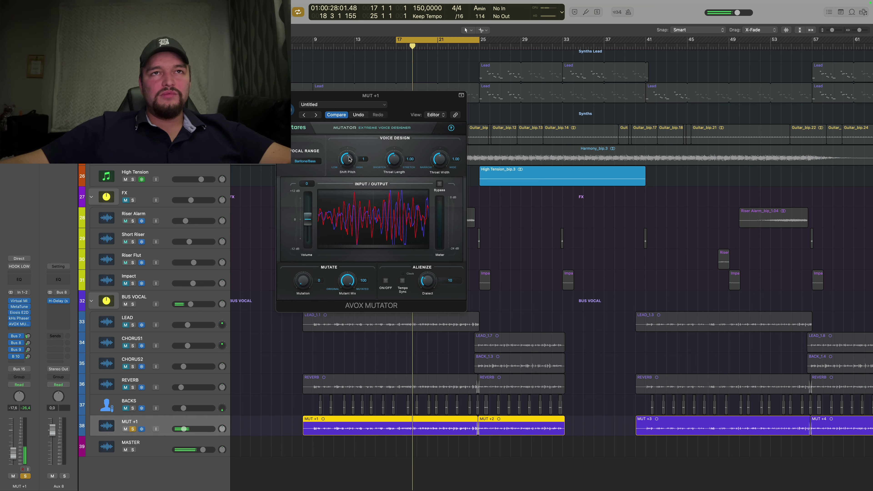
pyautogui.moveTo(350, 160); pyautogui.dragTo(346, 173)
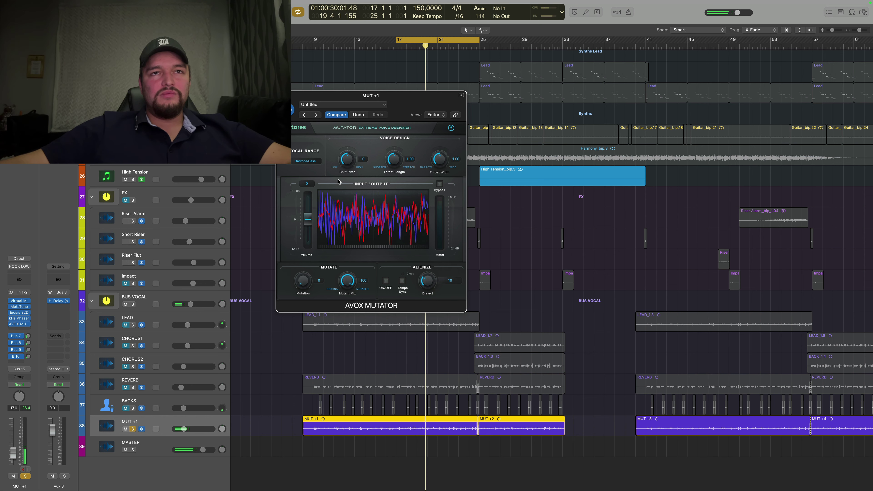
pyautogui.moveTo(349, 159); pyautogui.dragTo(350, 154)
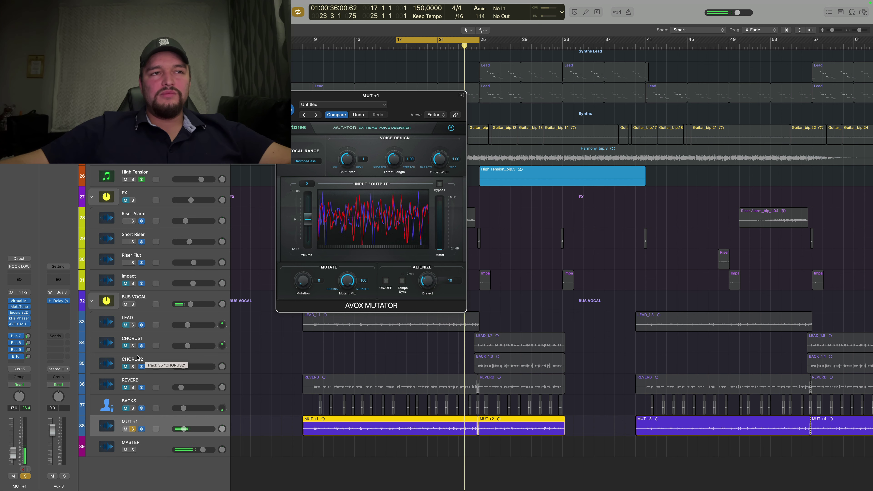
pyautogui.click(132, 325)
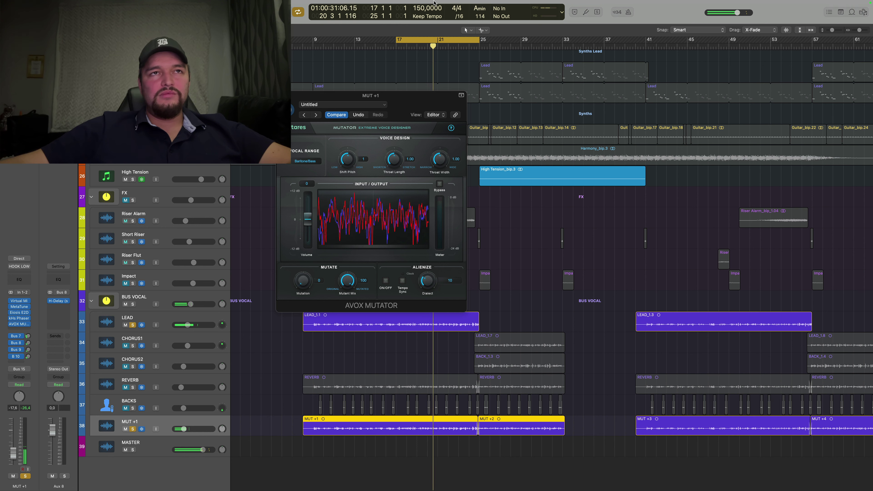
pyautogui.press('super+w')
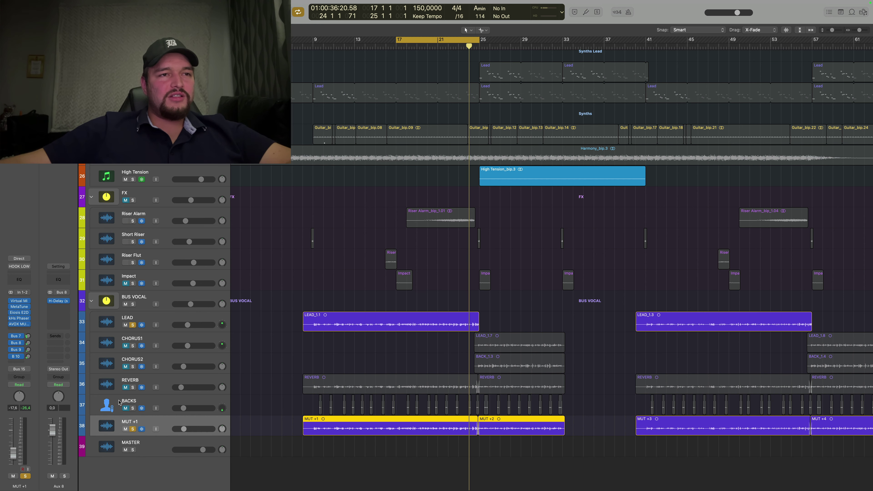
# Solo all vocal tracks from LEAD to MUT +1 and select the BUS VOCAL track.
pyautogui.moveTo(132, 408); pyautogui.dragTo(124, 341)
pyautogui.click(133, 346)
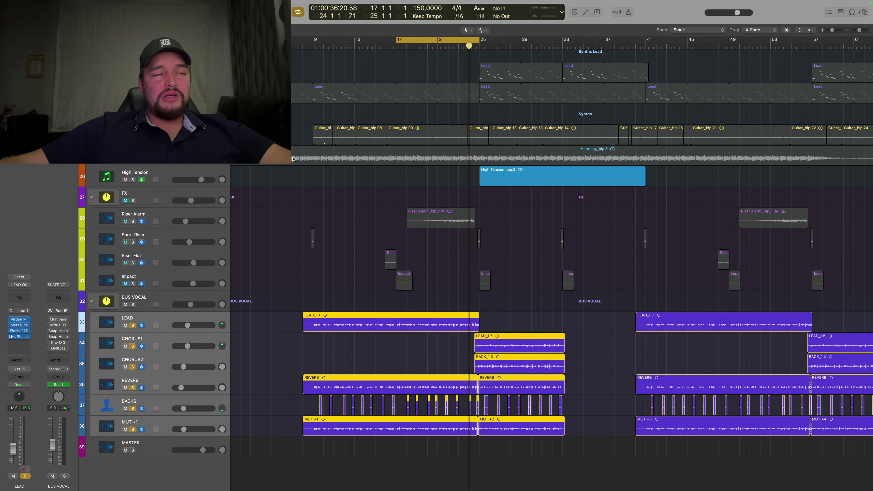
pyautogui.rightClick(170, 318)
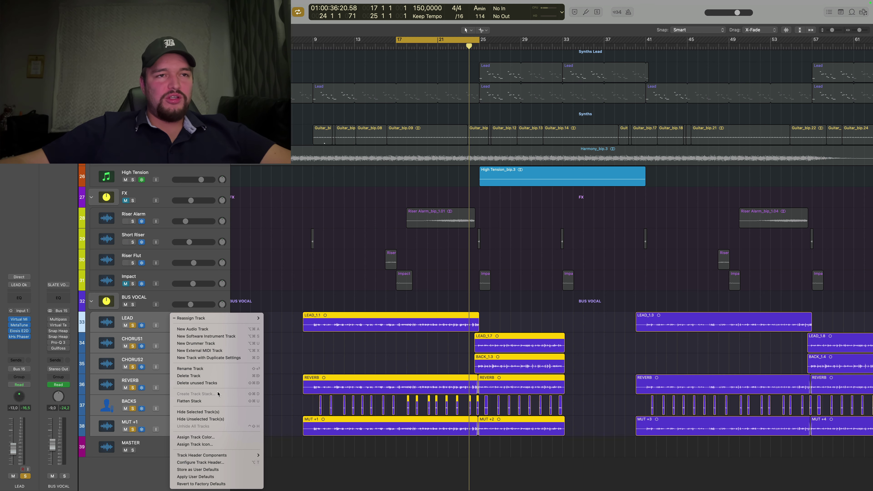
pyautogui.click(168, 300)
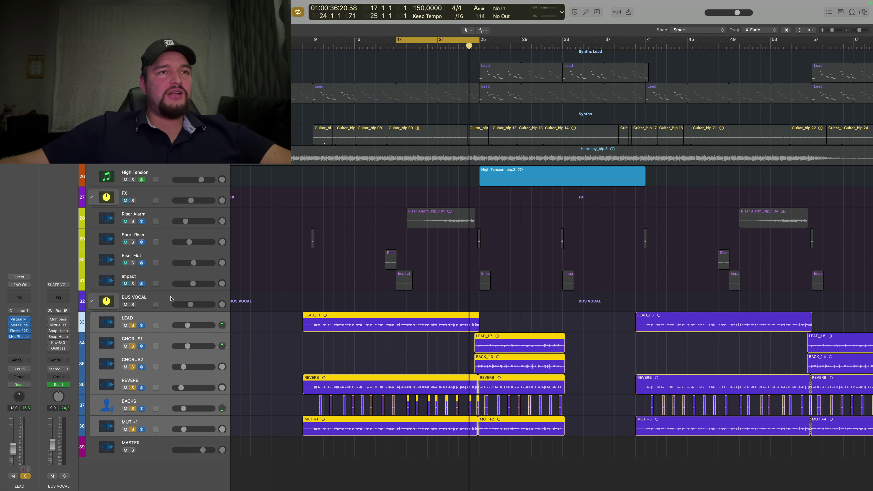
pyautogui.click(168, 300)
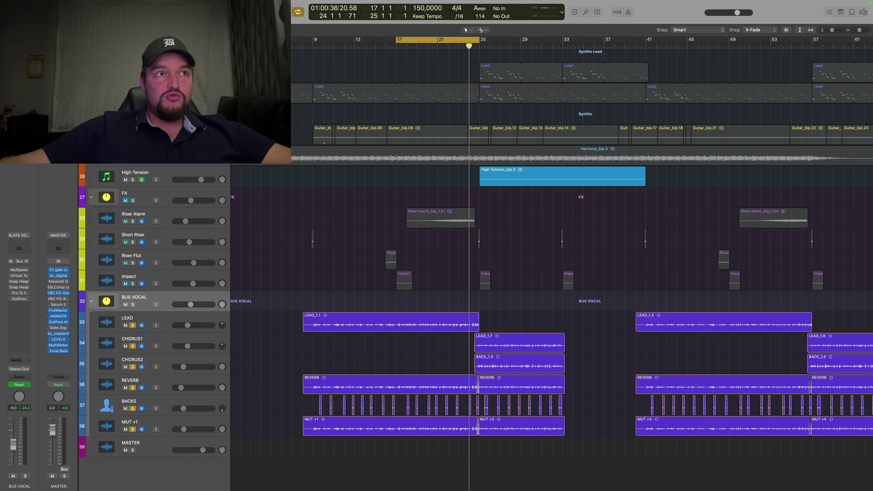
# Play the soloed vocals, open Multipass on BUS VOCAL, and move its window aside.
pyautogui.press('space')
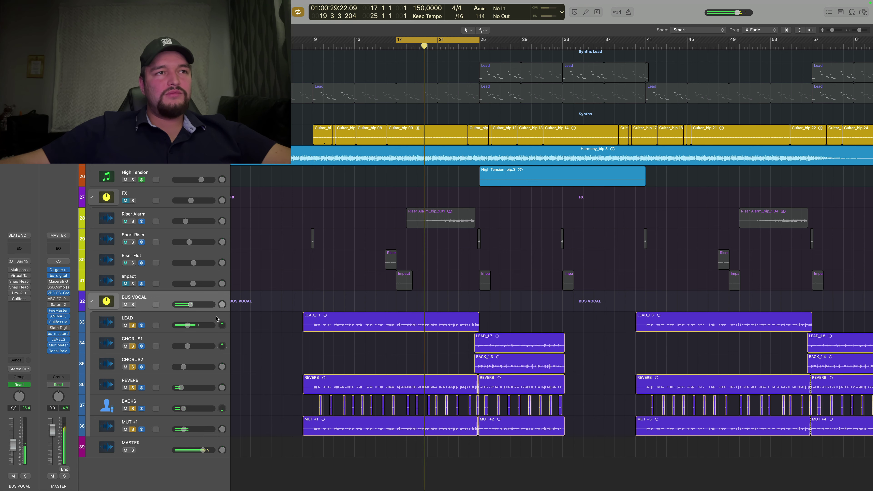
pyautogui.click(20, 270)
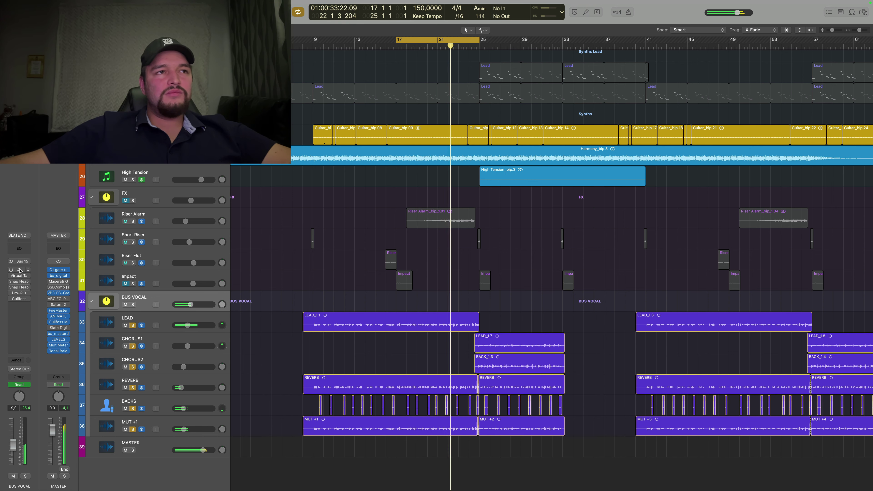
pyautogui.moveTo(537, 111); pyautogui.dragTo(684, 121)
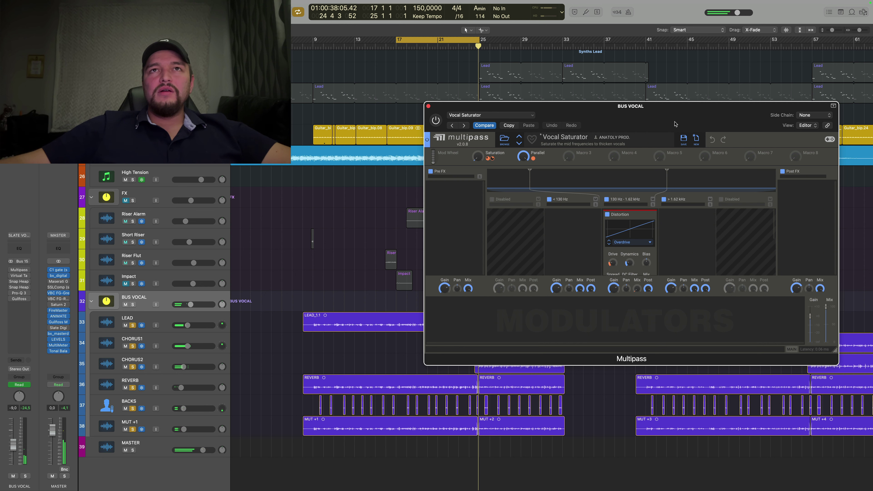
# Shorten the cycle range to end just before bar 25, return to bar 17, and examine Multipass's Vocal Saturator preset.
pyautogui.moveTo(479, 41); pyautogui.dragTo(479, 93)
pyautogui.click(397, 48)
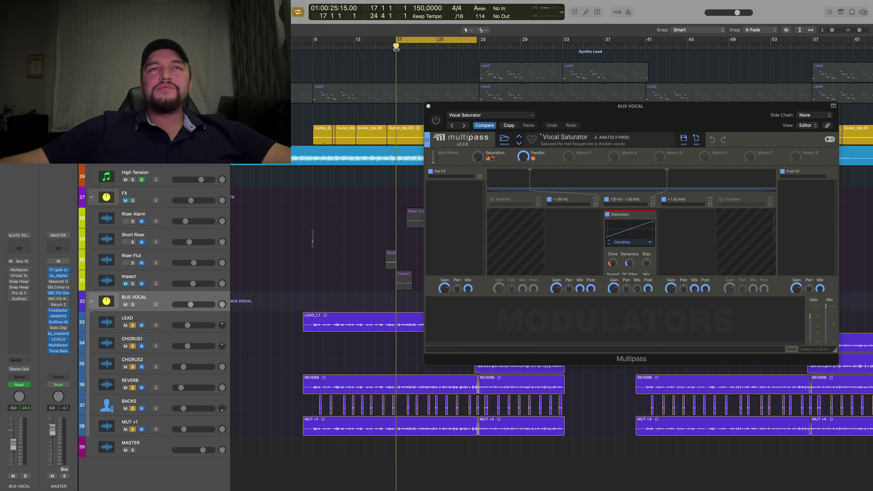
pyautogui.moveTo(593, 113); pyautogui.dragTo(593, 109)
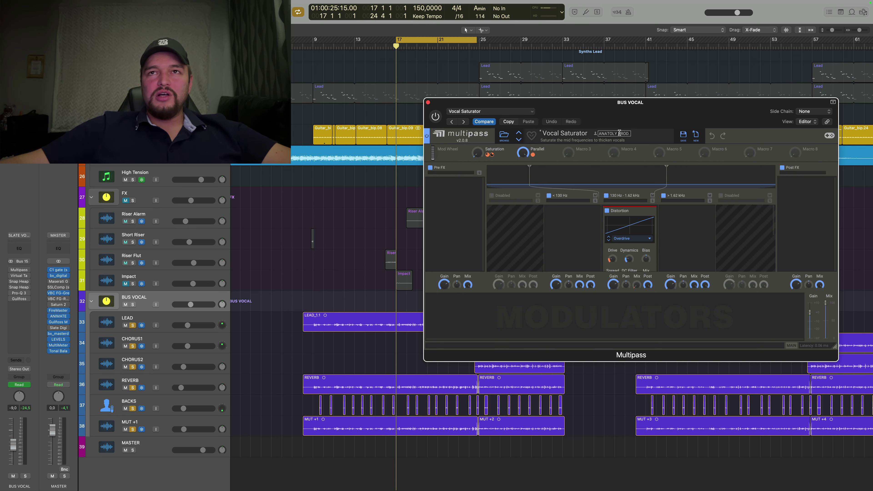
pyautogui.moveTo(697, 111); pyautogui.dragTo(697, 114)
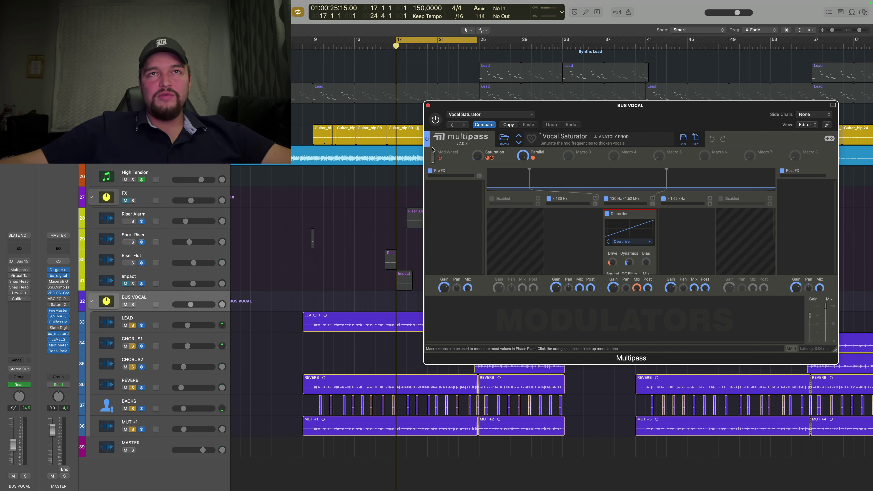
# Audition the vocals with Multipass switched on for BUS VOCAL and close its window.
pyautogui.press('space')
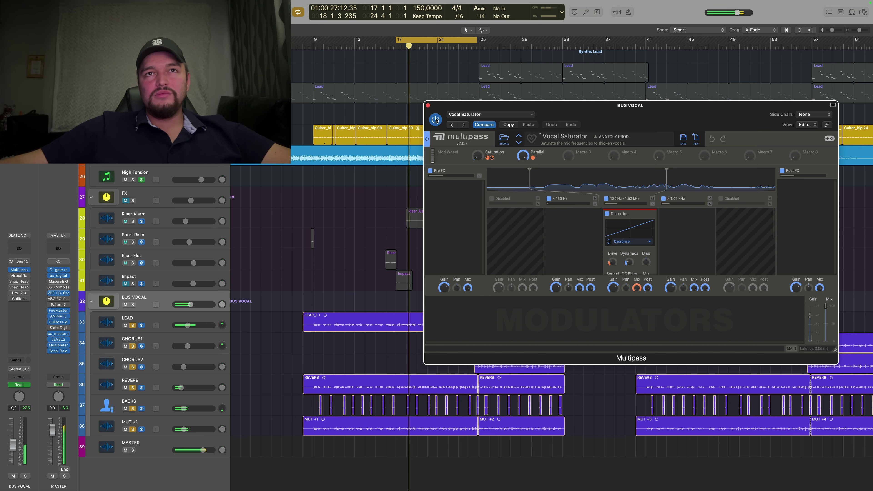
pyautogui.click(436, 119)
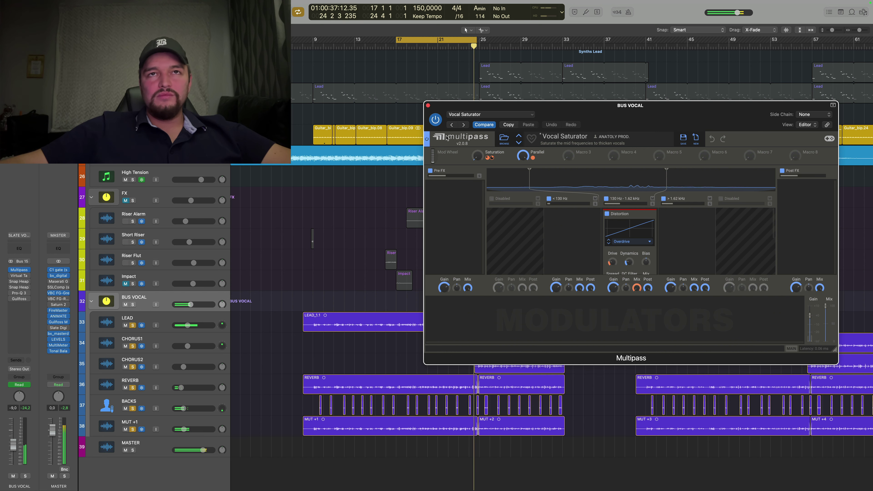
pyautogui.press('Return')
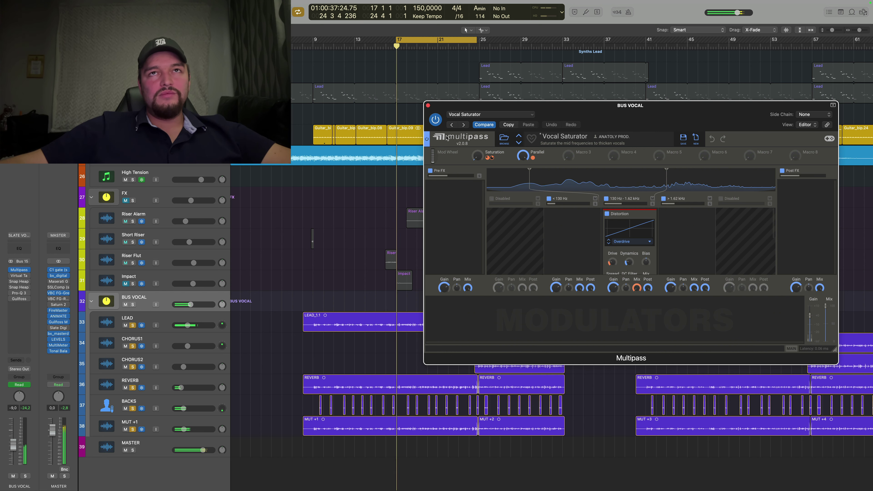
pyautogui.click(428, 105)
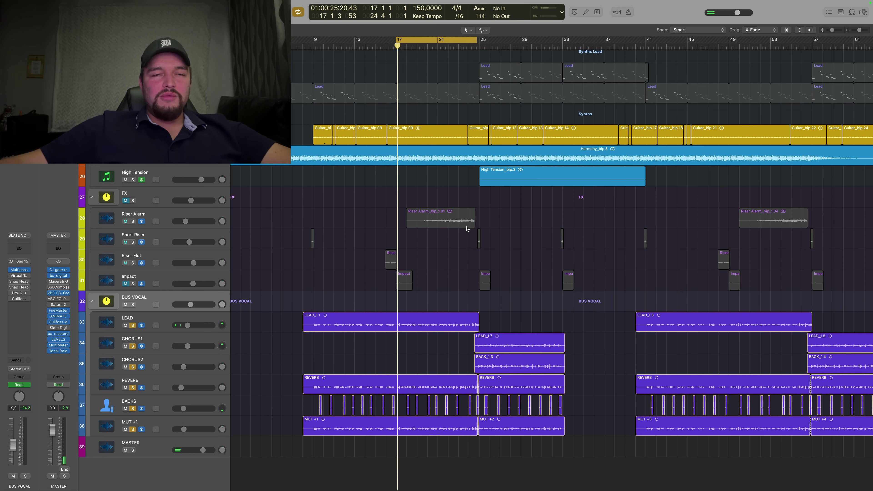
# Open Virtual Tape Machines on BUS VOCAL, examine its LEAD Vocals preset, switch the plug-in on, and close it.
pyautogui.press('v')
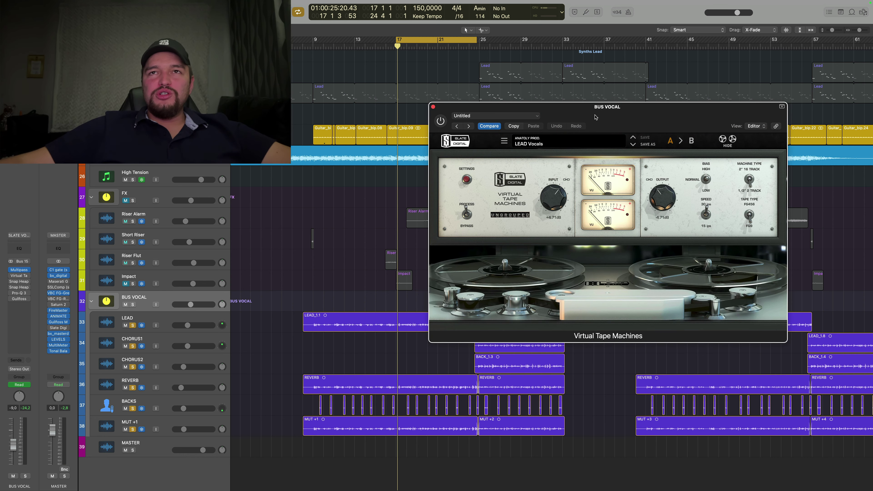
pyautogui.moveTo(596, 117); pyautogui.dragTo(620, 129)
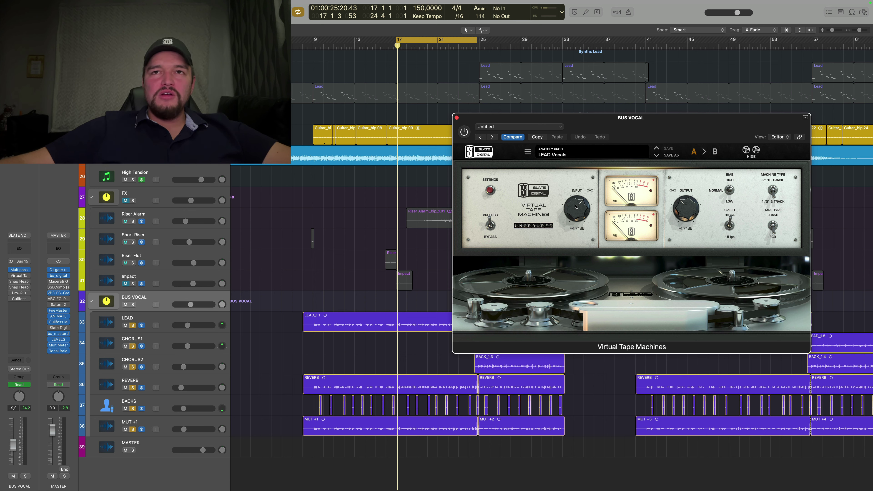
pyautogui.click(465, 132)
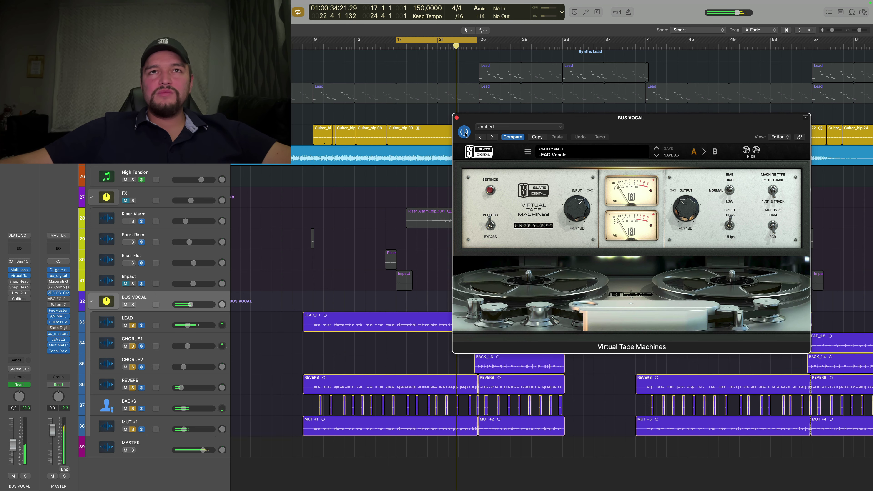
pyautogui.click(457, 118)
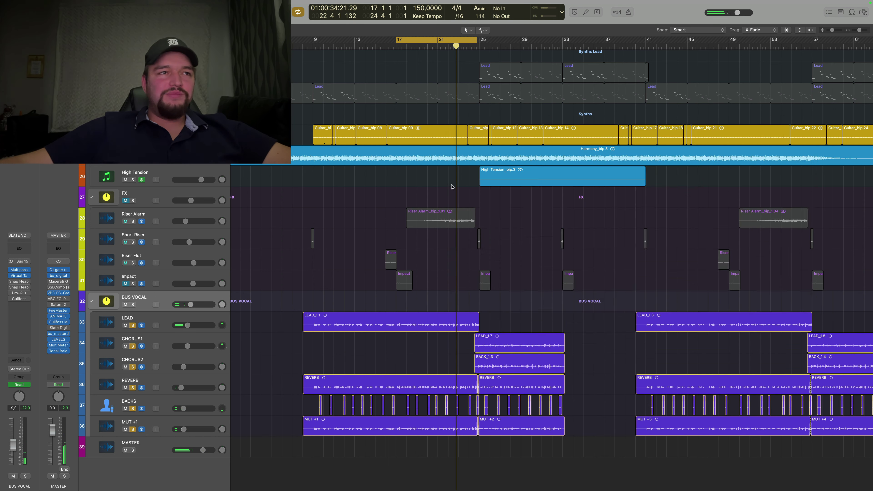
# Open the first Snap Heap on BUS VOCAL, move its window aside, and examine the Gain by ANATOLY PROD preset.
pyautogui.click(21, 282)
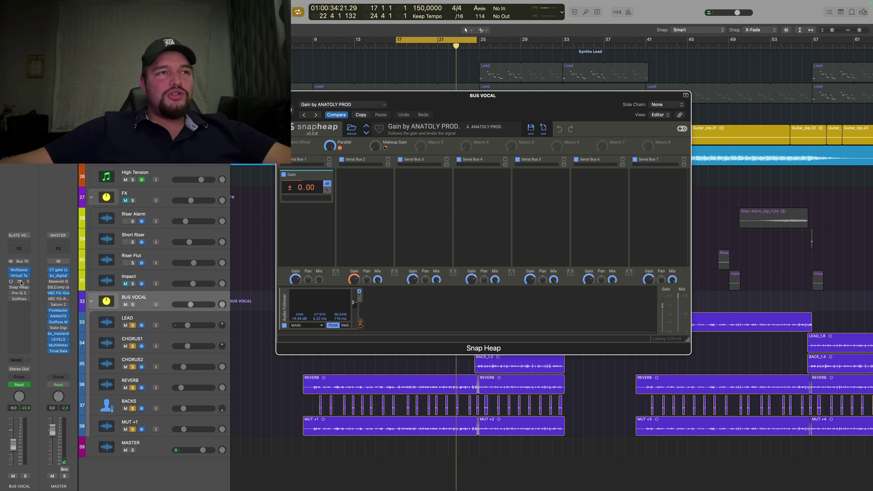
pyautogui.moveTo(472, 106); pyautogui.dragTo(585, 108)
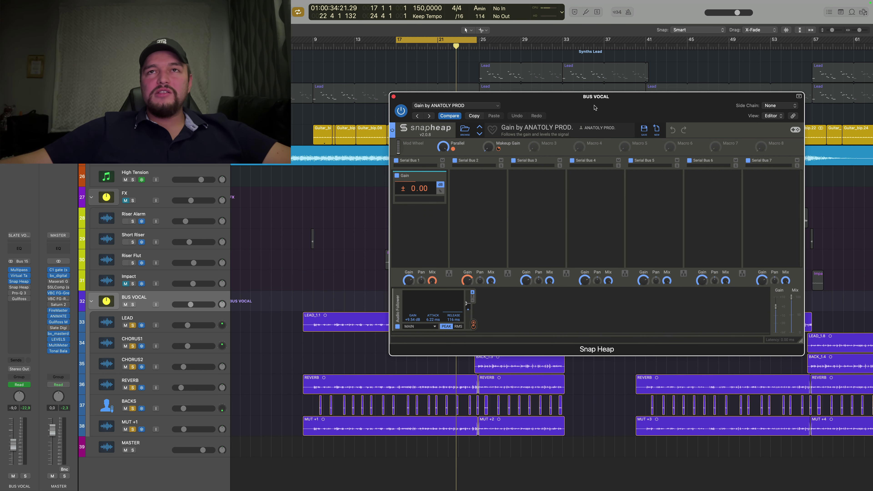
pyautogui.moveTo(595, 108); pyautogui.dragTo(642, 117)
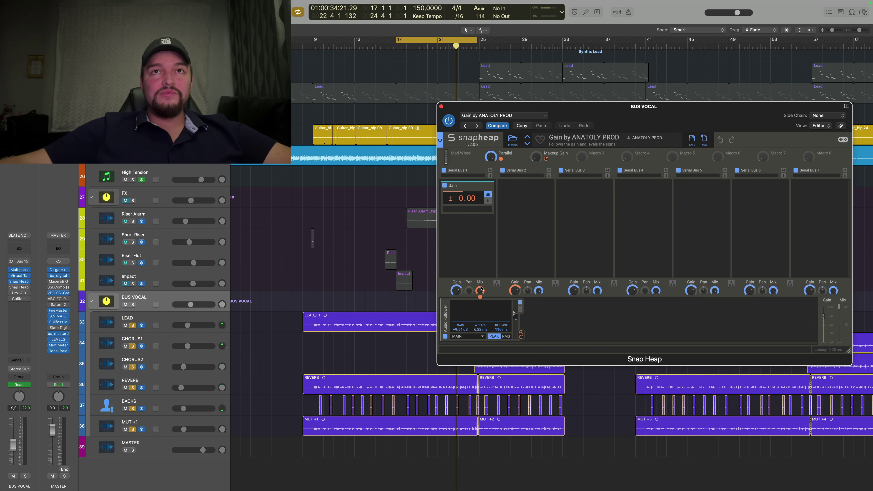
# Audition the vocals from bar 17, switch the Gain by ANATOLY PROD Snap Heap on during playback, and hide its window.
pyautogui.click(397, 51)
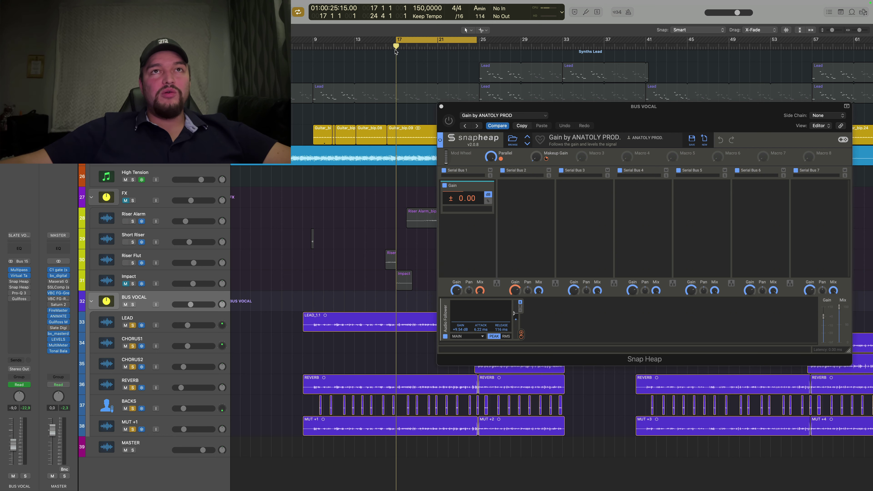
pyautogui.press('space')
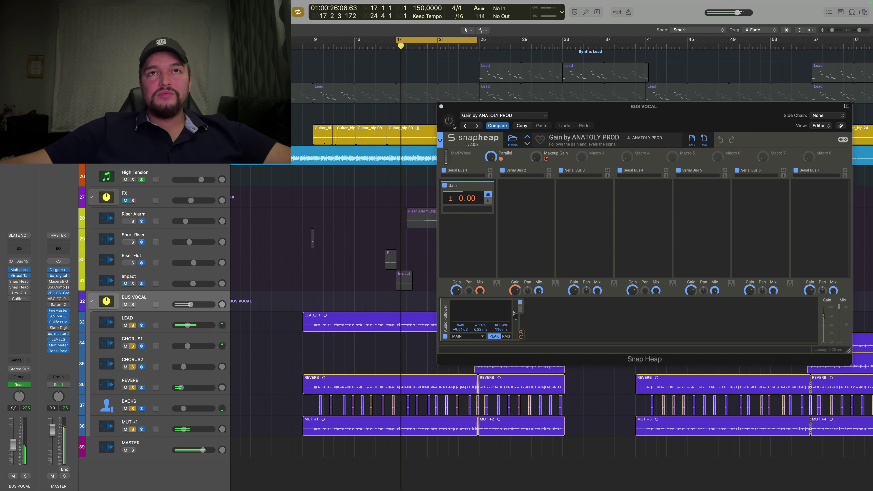
pyautogui.click(451, 124)
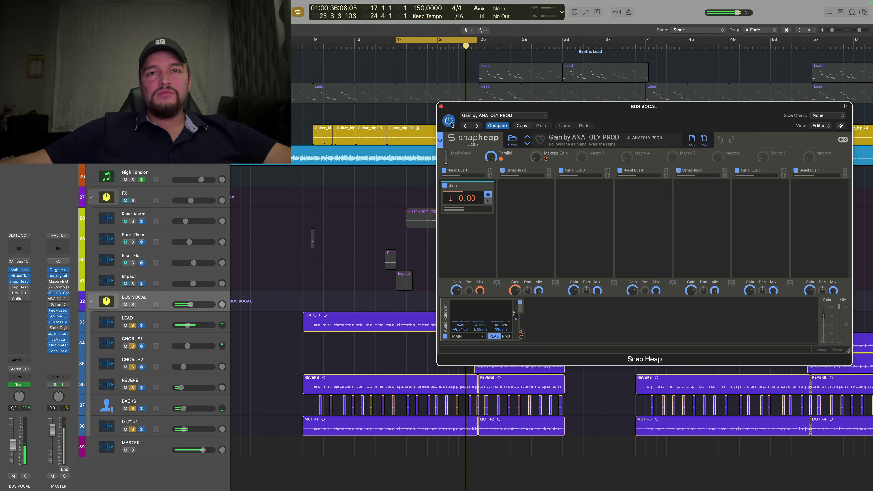
pyautogui.press('space')
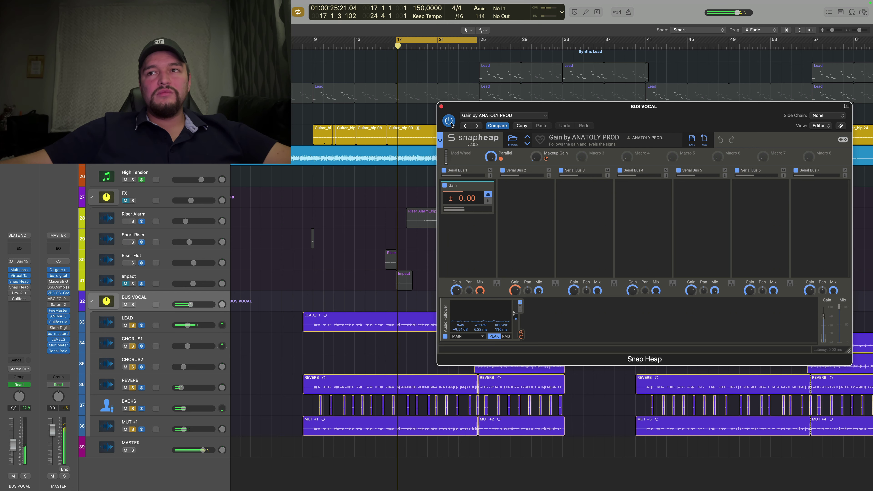
pyautogui.press('v')
# Open the second Snap Heap on BUS VOCAL, move its window aside, and examine the VOCAL IN TO FACE preset.
pyautogui.click(29, 290)
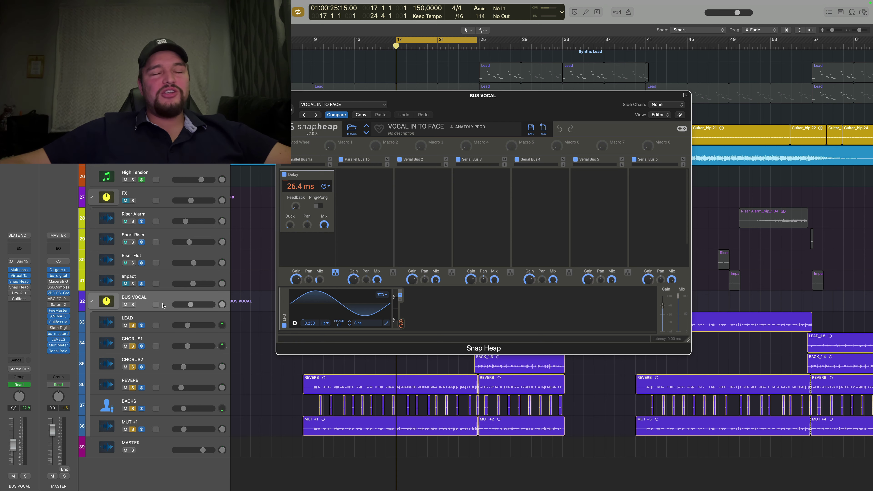
pyautogui.moveTo(544, 113); pyautogui.dragTo(682, 120)
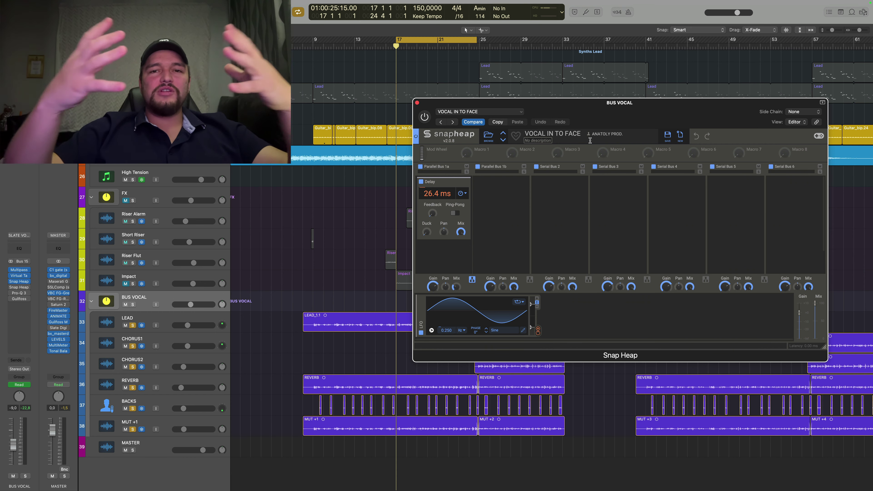
pyautogui.click(266, 181)
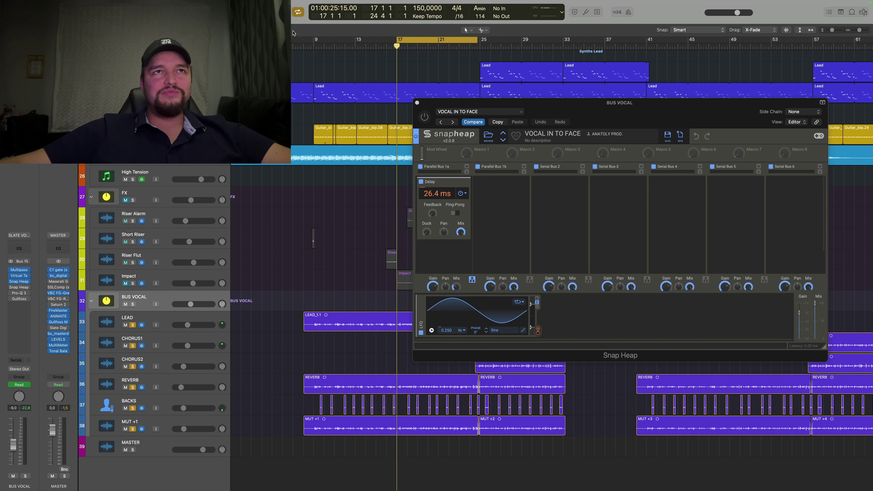
# Compare the vocals with the VOCAL IN TO FACE Snap Heap off and on alongside the synths, leave it on, and close it.
pyautogui.press('space')
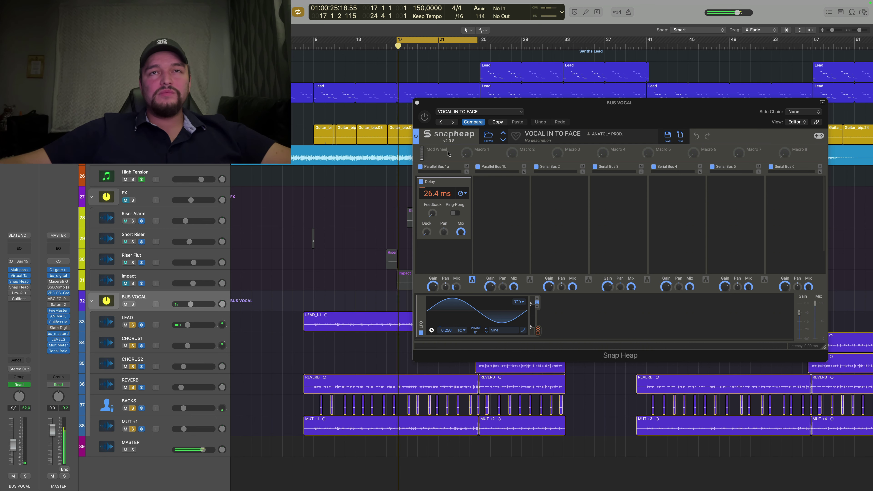
pyautogui.click(425, 117)
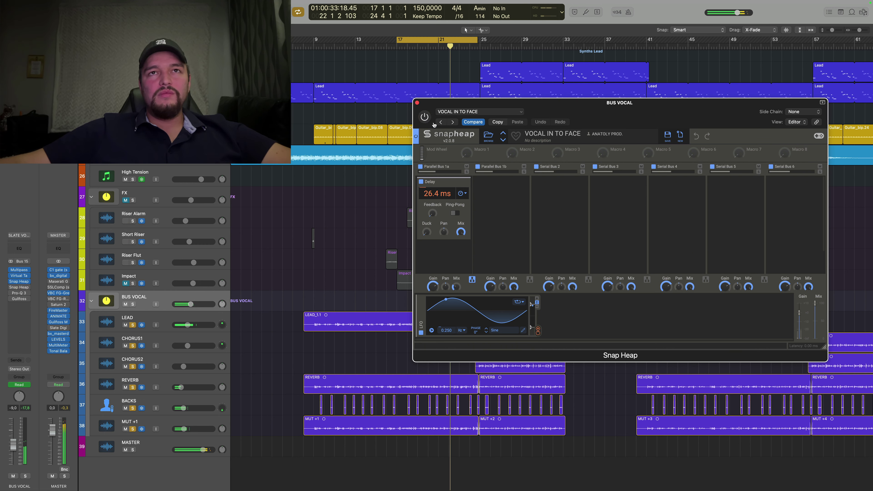
pyautogui.click(425, 117)
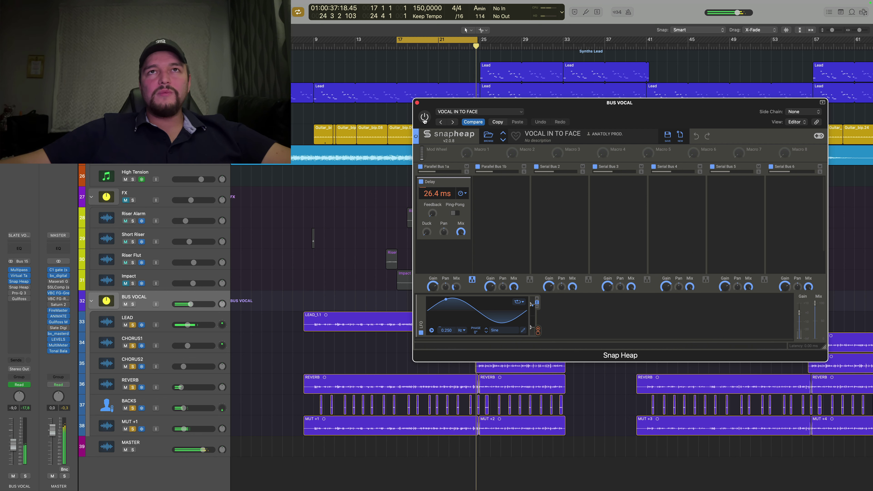
pyautogui.click(425, 117)
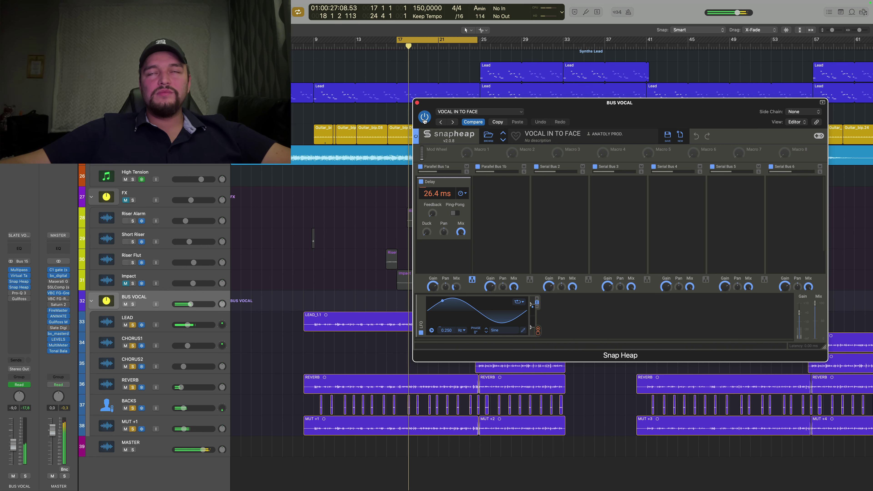
pyautogui.moveTo(513, 105); pyautogui.dragTo(358, 132)
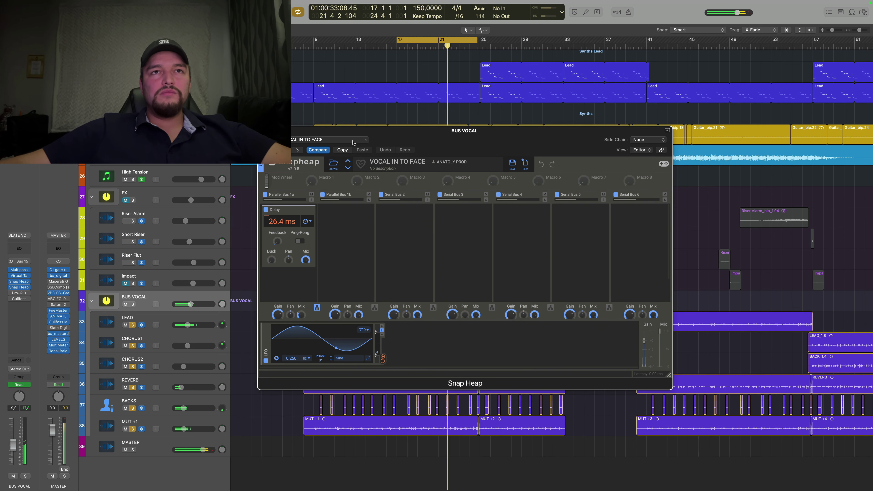
pyautogui.moveTo(384, 137); pyautogui.dragTo(380, 140)
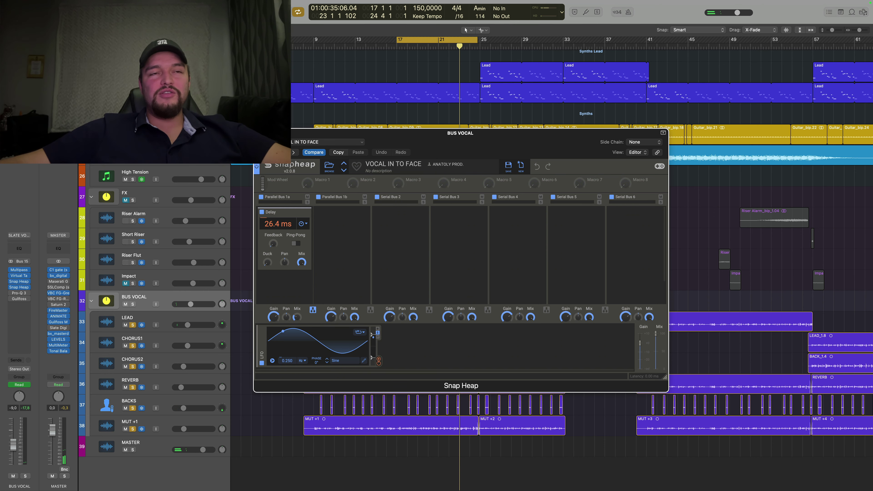
pyautogui.click(259, 133)
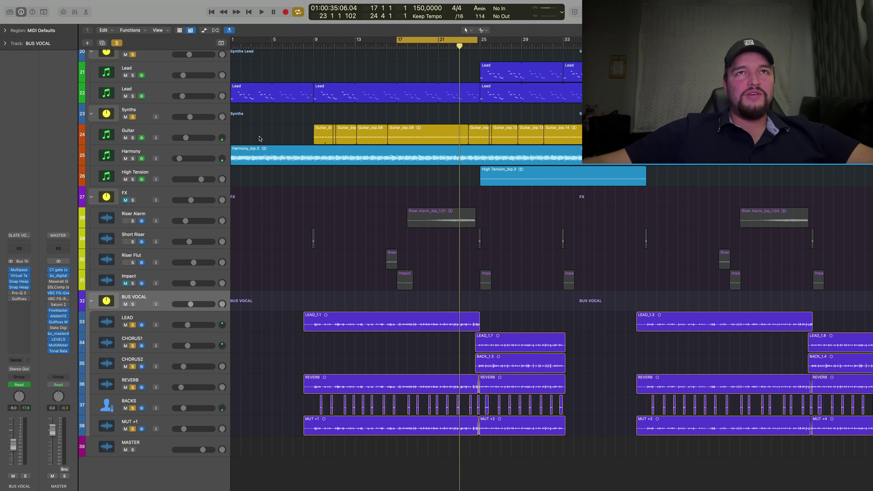
# Open Pro-Q 3 on BUS VOCAL, switch it on, and move its window aside.
pyautogui.scroll(15, 259, 138)
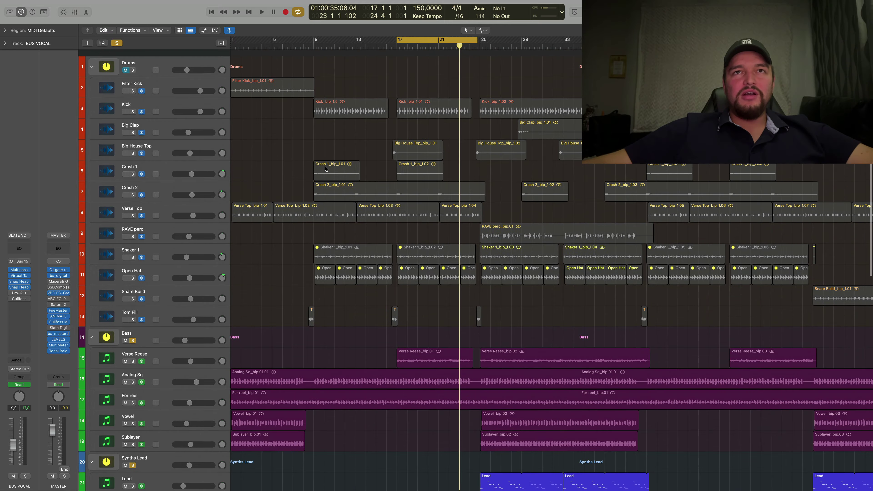
pyautogui.scroll(-15, 325, 169)
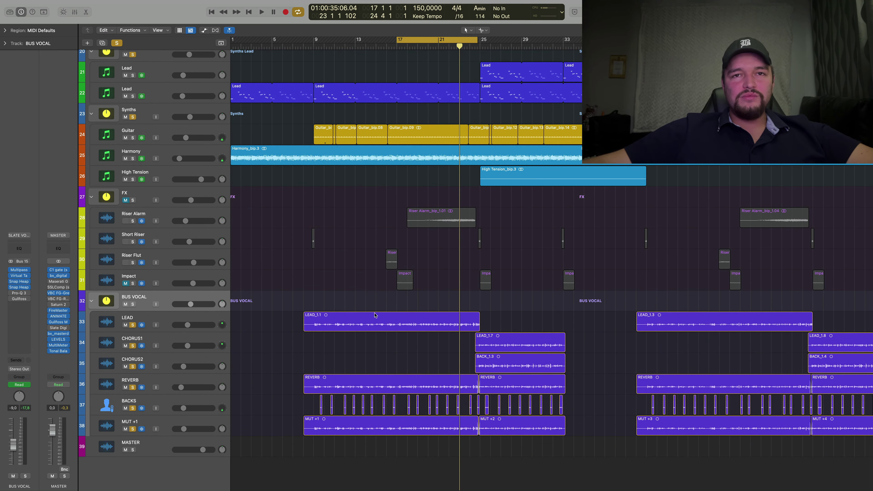
pyautogui.click(20, 294)
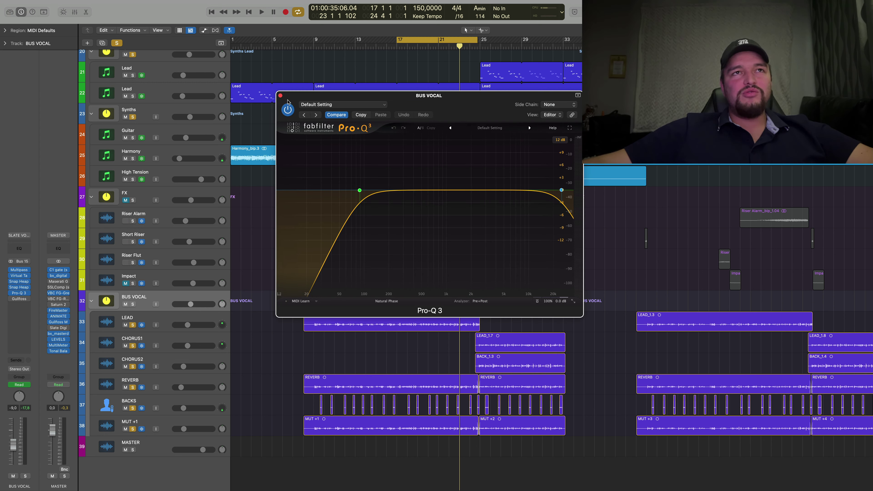
pyautogui.moveTo(288, 100); pyautogui.dragTo(163, 93)
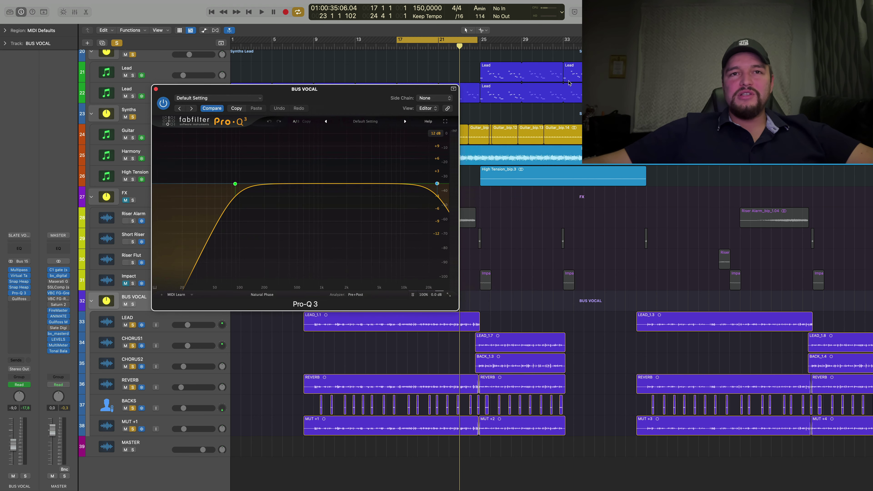
# Move the playhead through the song's later sections and return it to bar 17.
pyautogui.moveTo(569, 47); pyautogui.dragTo(804, 47)
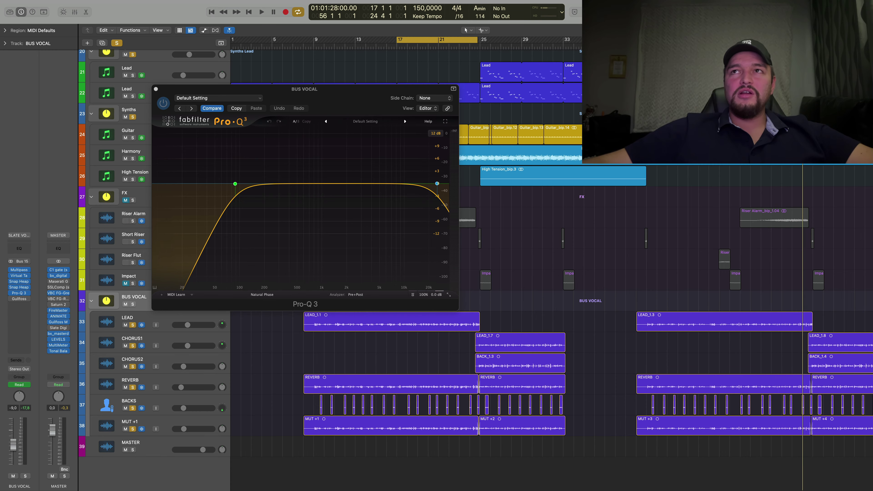
pyautogui.hscroll(5, 803, 47)
pyautogui.moveTo(721, 47); pyautogui.dragTo(595, 47)
pyautogui.hscroll(-5, 664, 169)
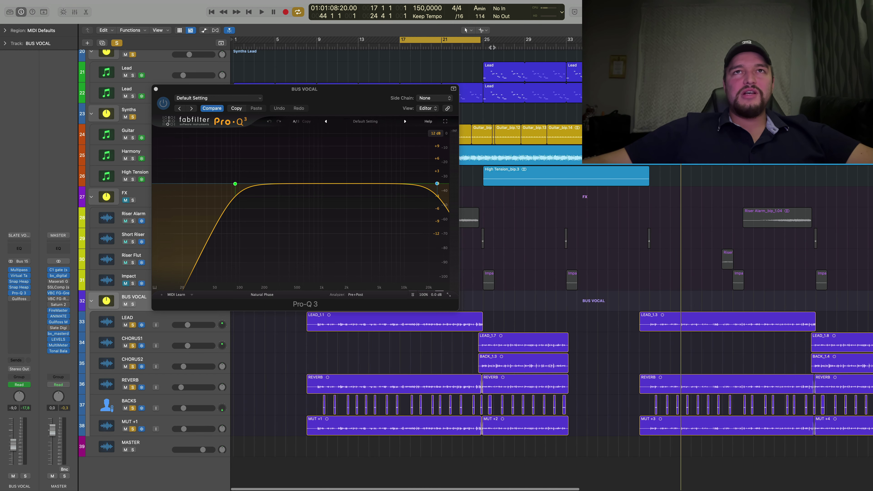
pyautogui.click(400, 46)
# Reposition the Pro-Q 3 window, check its phase mode options while keeping Natural Phase, and close the plug-in.
pyautogui.moveTo(380, 88); pyautogui.dragTo(640, 151)
pyautogui.moveTo(566, 163); pyautogui.dragTo(408, 138)
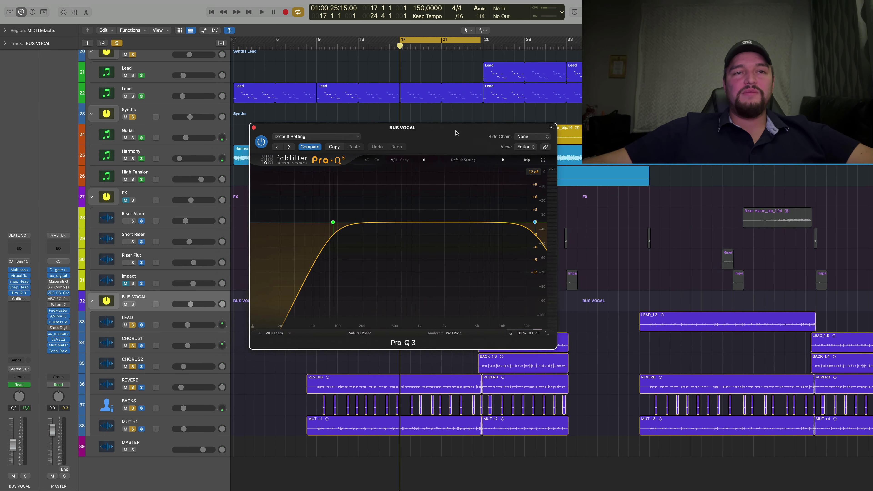
pyautogui.click(373, 335)
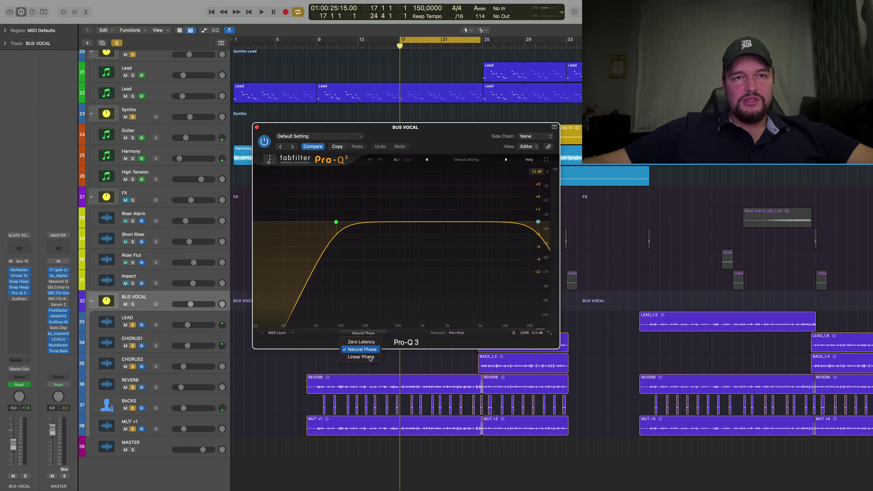
pyautogui.click(412, 340)
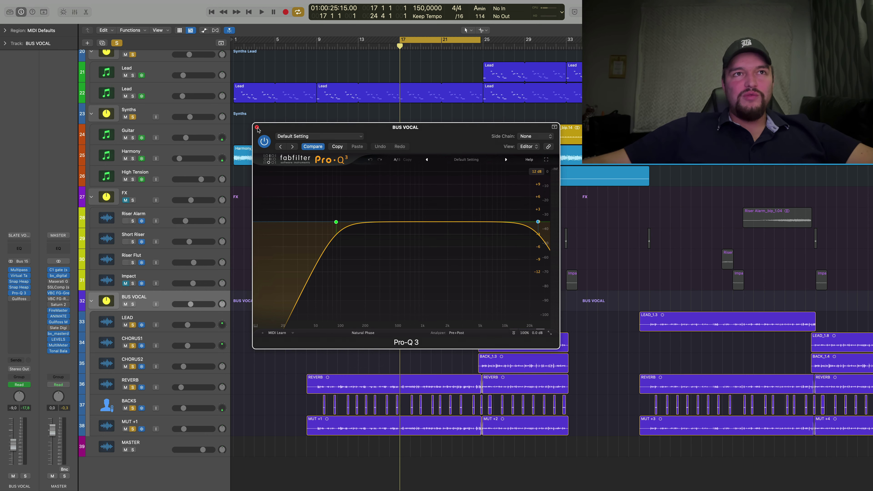
pyautogui.click(256, 128)
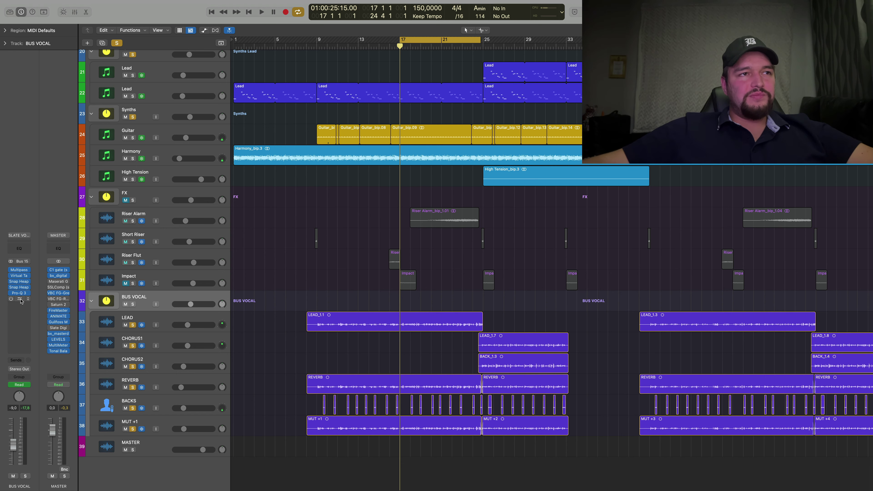
# Open Gullfoss on BUS VOCAL, switch it on while auditioning the vocals from bar 17, and close its window.
pyautogui.click(20, 300)
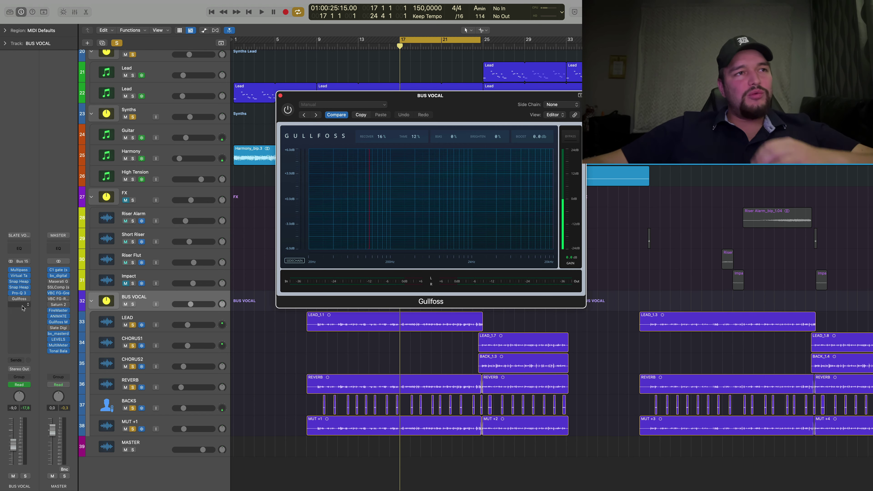
pyautogui.moveTo(441, 119); pyautogui.dragTo(403, 160)
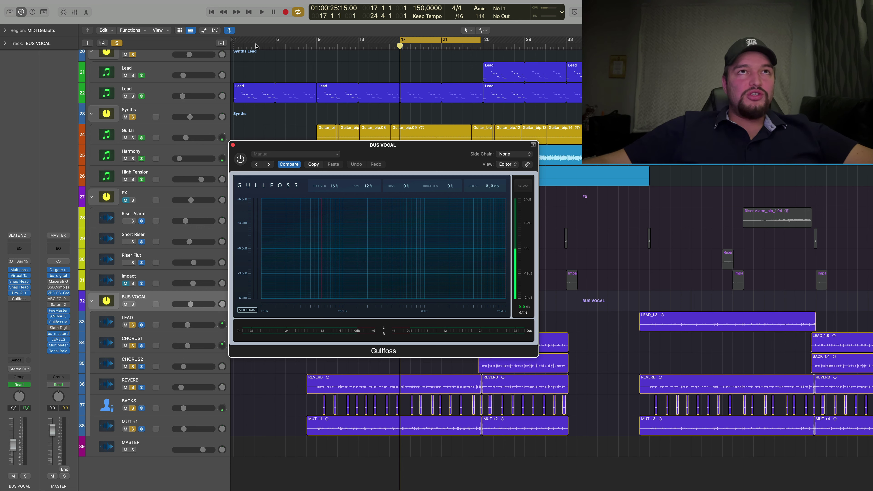
pyautogui.press('space')
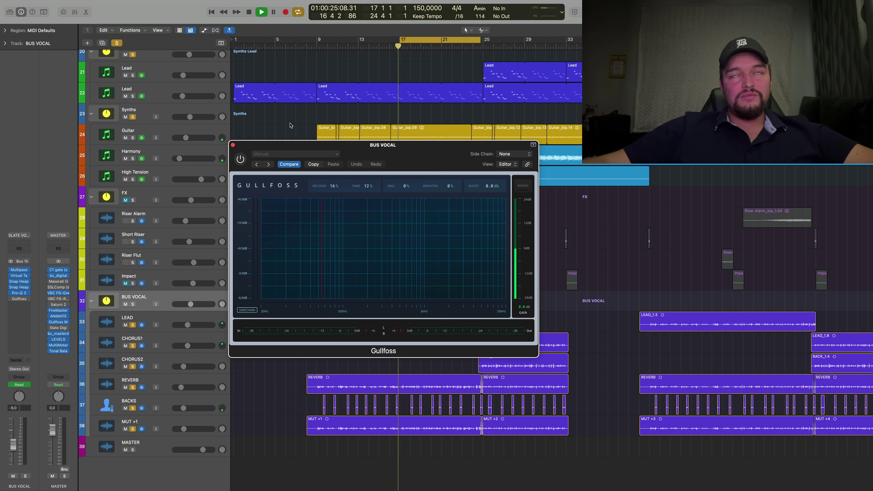
pyautogui.click(241, 159)
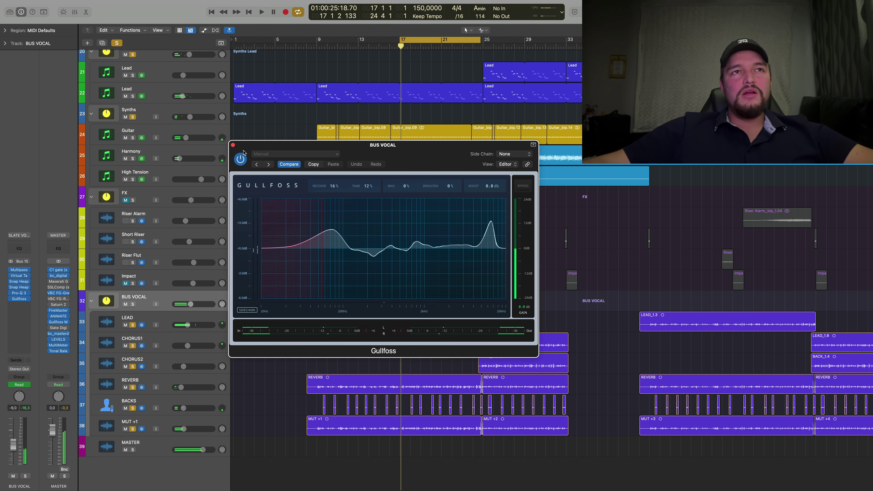
pyautogui.click(233, 145)
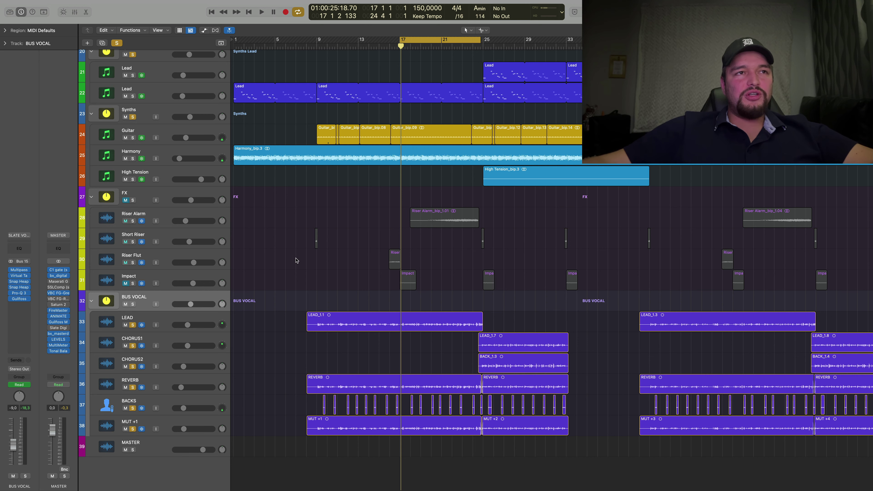
# Clear all solos, unmute the FX and Drums groups, and fit the whole arrangement in view.
pyautogui.press('ctrl+alt+super+s')
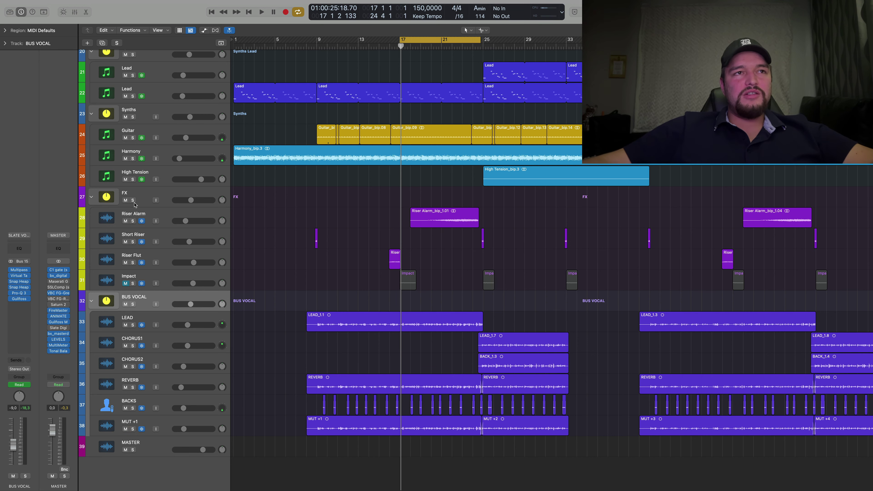
pyautogui.scroll(15, 254, 234)
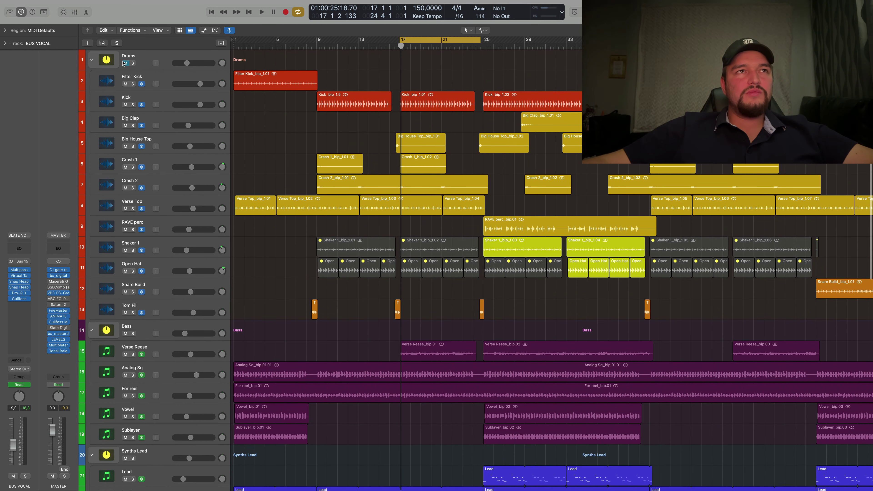
pyautogui.press('z')
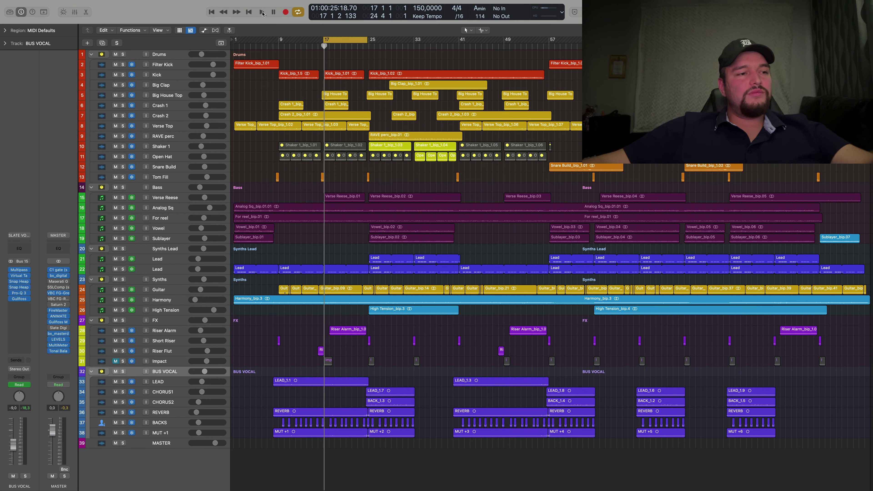
# Play the full mix from bar 17, and check the VOCAL IN TO FACE Snap Heap on BUS VOCAL before closing its window.
pyautogui.click(261, 12)
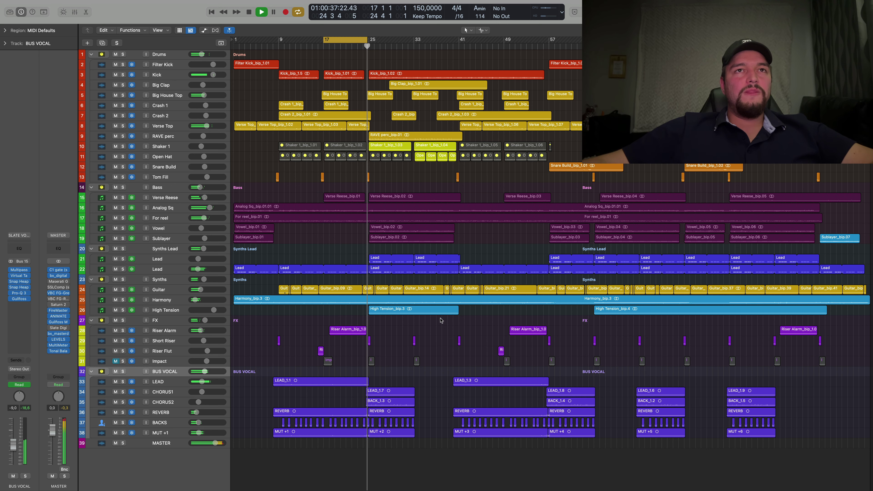
pyautogui.click(20, 288)
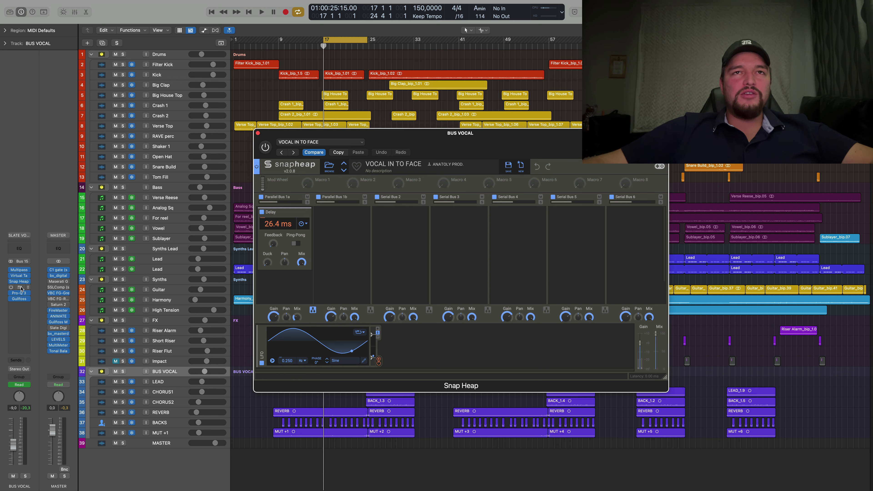
pyautogui.click(258, 134)
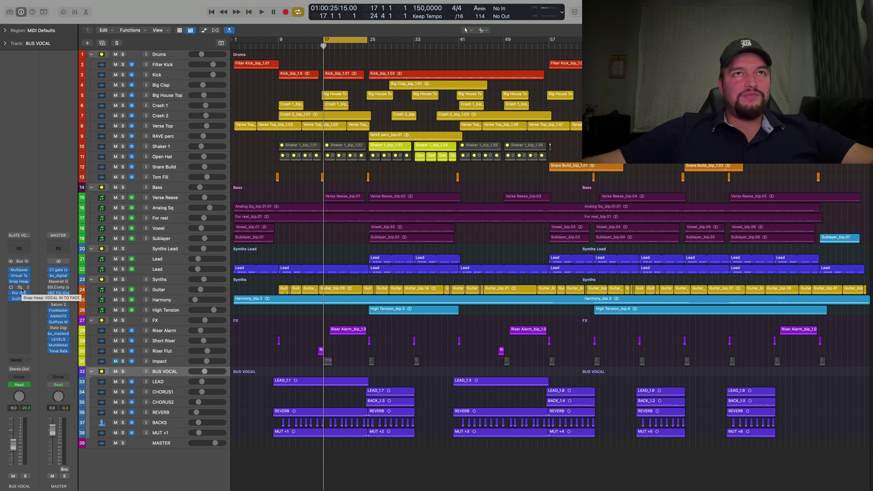
# Audition the full mix from bar 17 while switching BUS VOCAL's VOCAL IN TO FACE Snap Heap off and on to compare.
pyautogui.press('space')
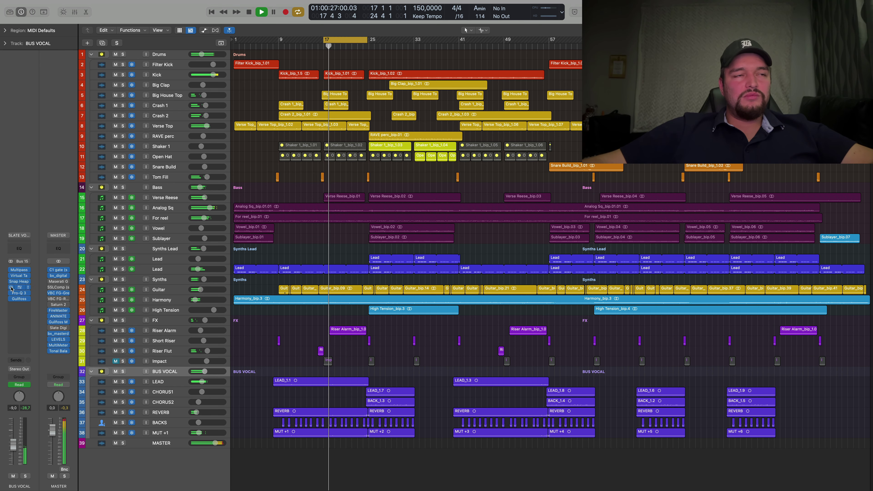
pyautogui.click(17, 287)
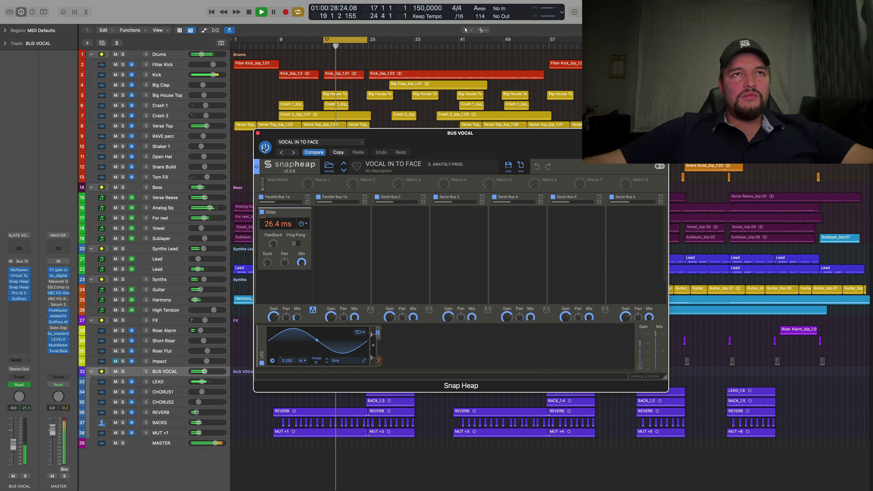
pyautogui.click(264, 148)
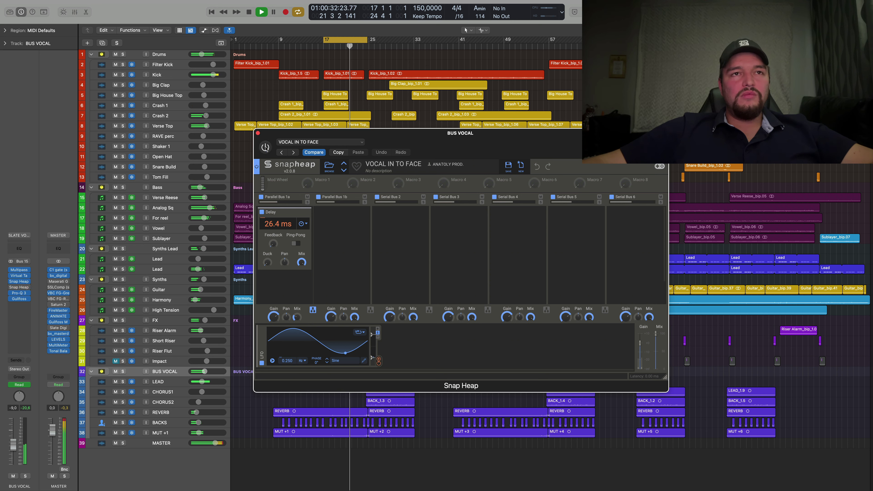
pyautogui.click(265, 148)
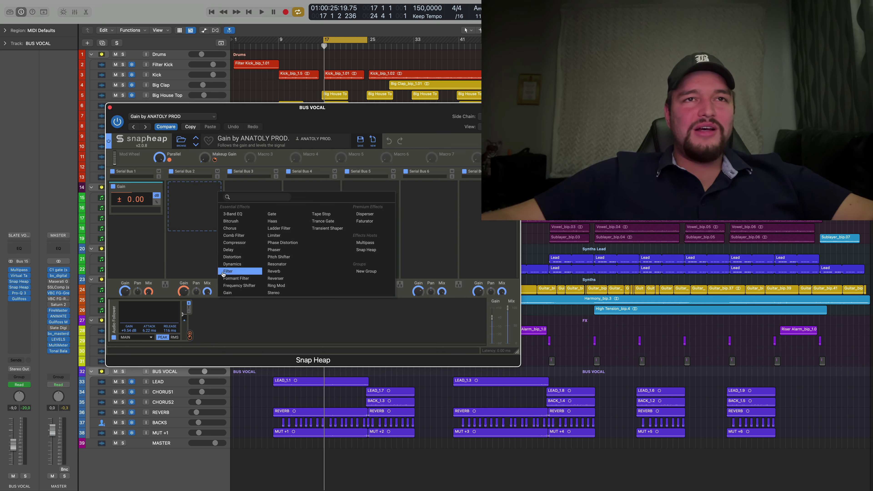
# Dismiss the effect list for Serial Bus 2 in the Gain by ANATOLY PROD Snap Heap without adding an effect, and close the plug-in.
pyautogui.click(199, 232)
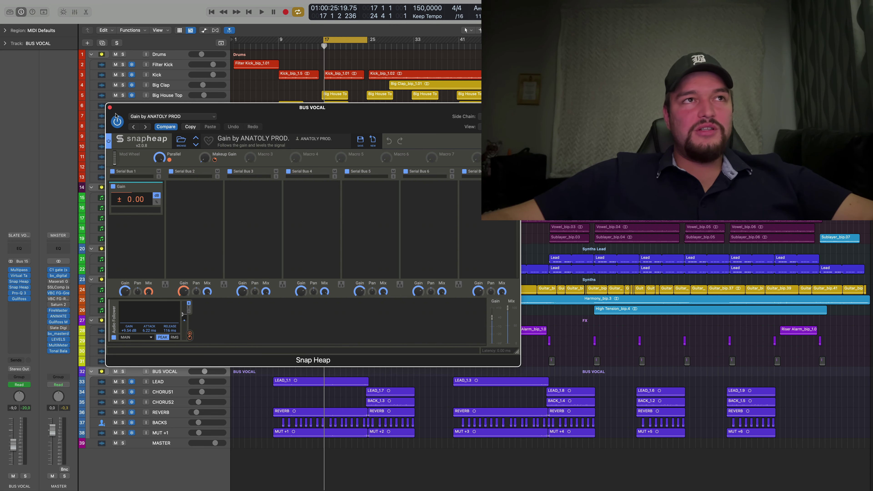
pyautogui.click(110, 107)
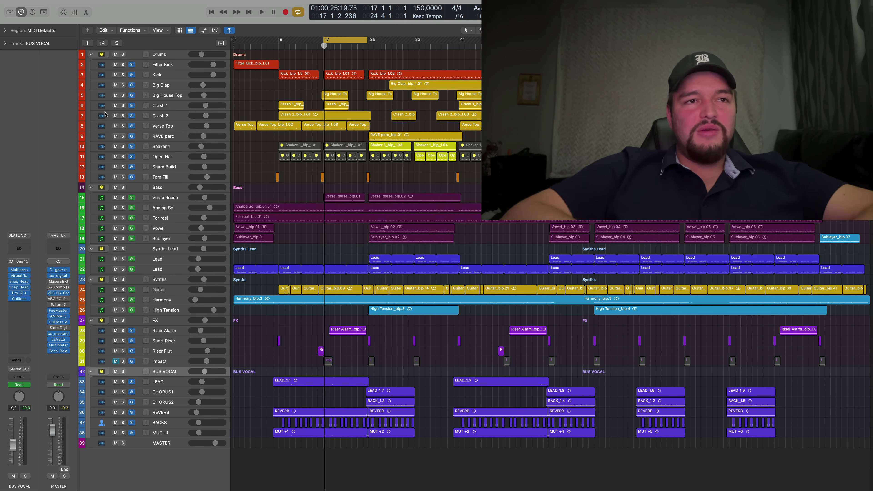